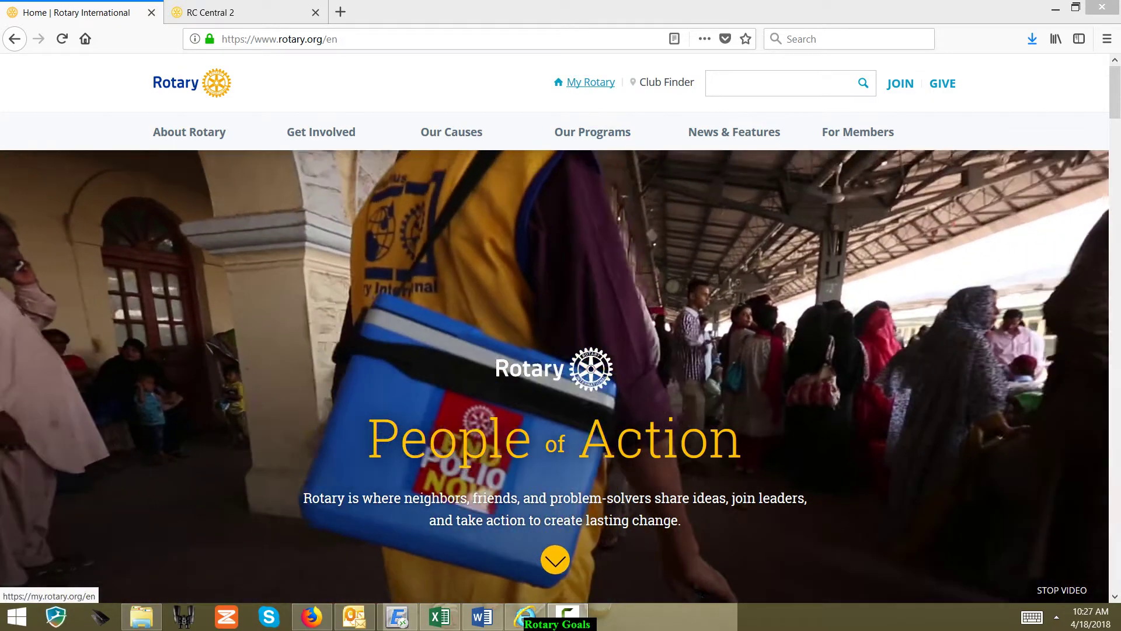
# Step: Go to My Rotary from rotary.org and scroll down to the Online Tools list with Rotary Club Central
pyautogui.click(591, 82)
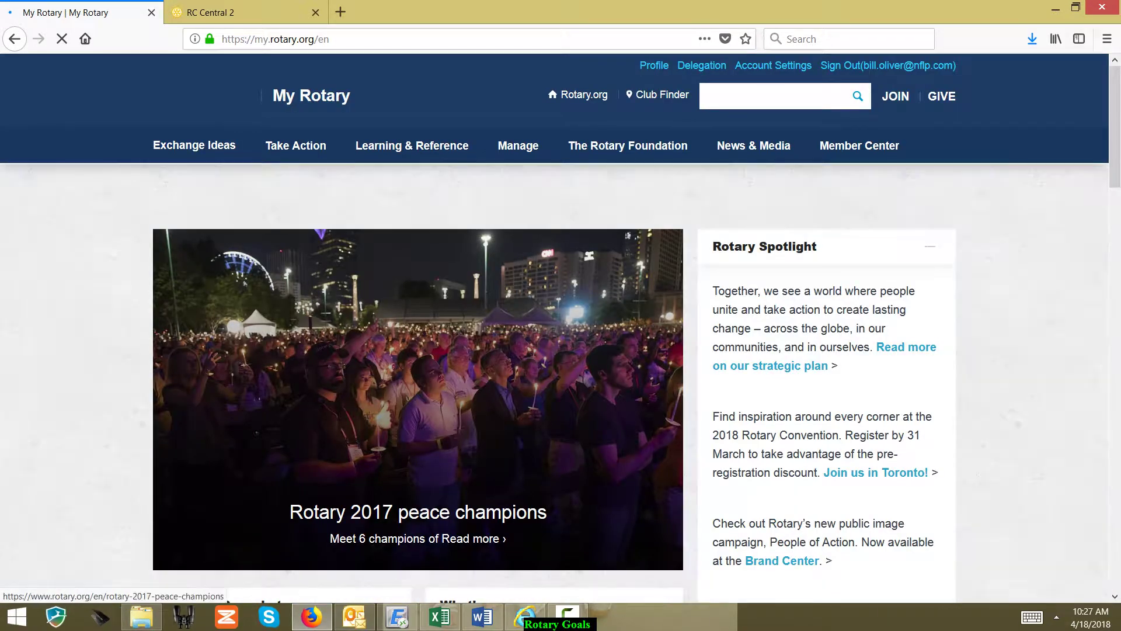
pyautogui.scroll(-10, 560, 327)
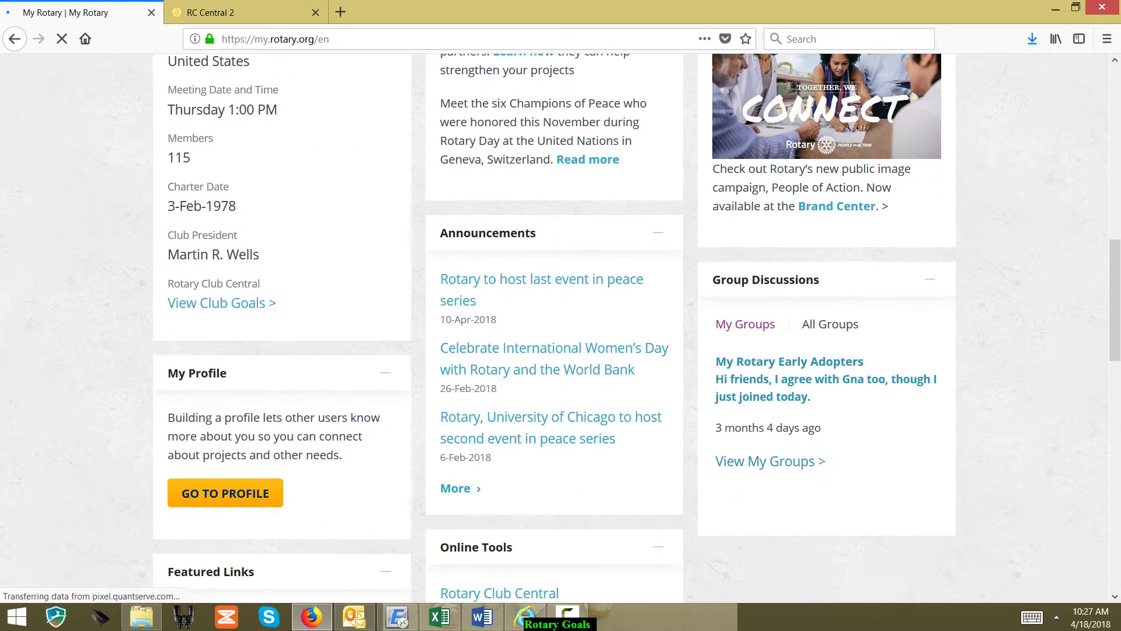
pyautogui.scroll(-7, 560, 327)
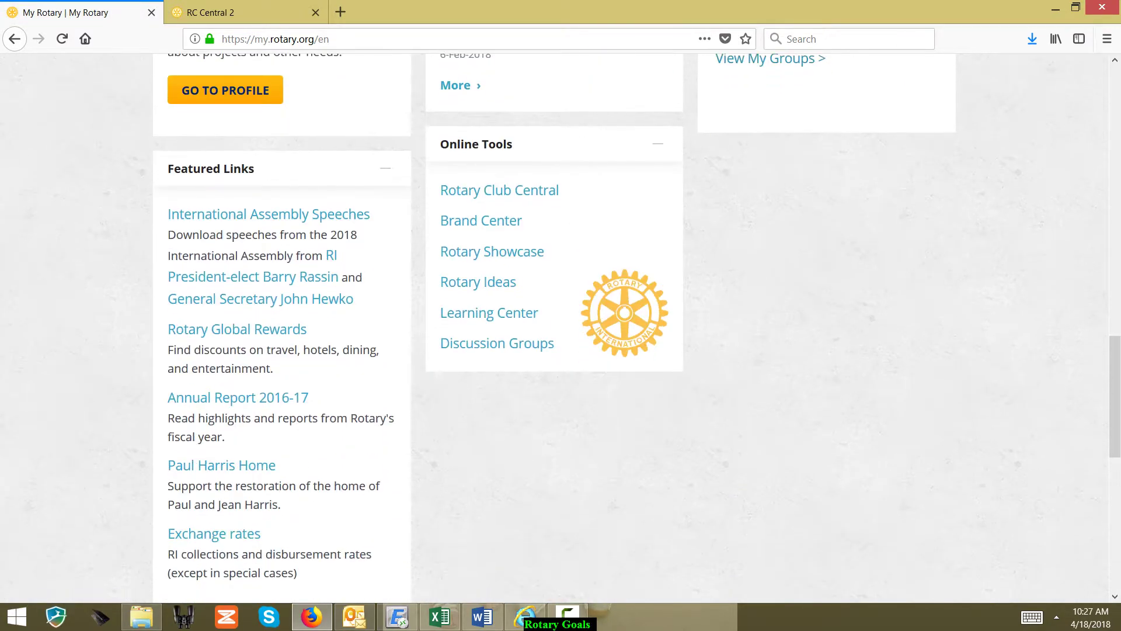
# Step: Launch Rotary Club Central and review the Spring Valley (Columbia) membership and gender trend charts
pyautogui.click(499, 191)
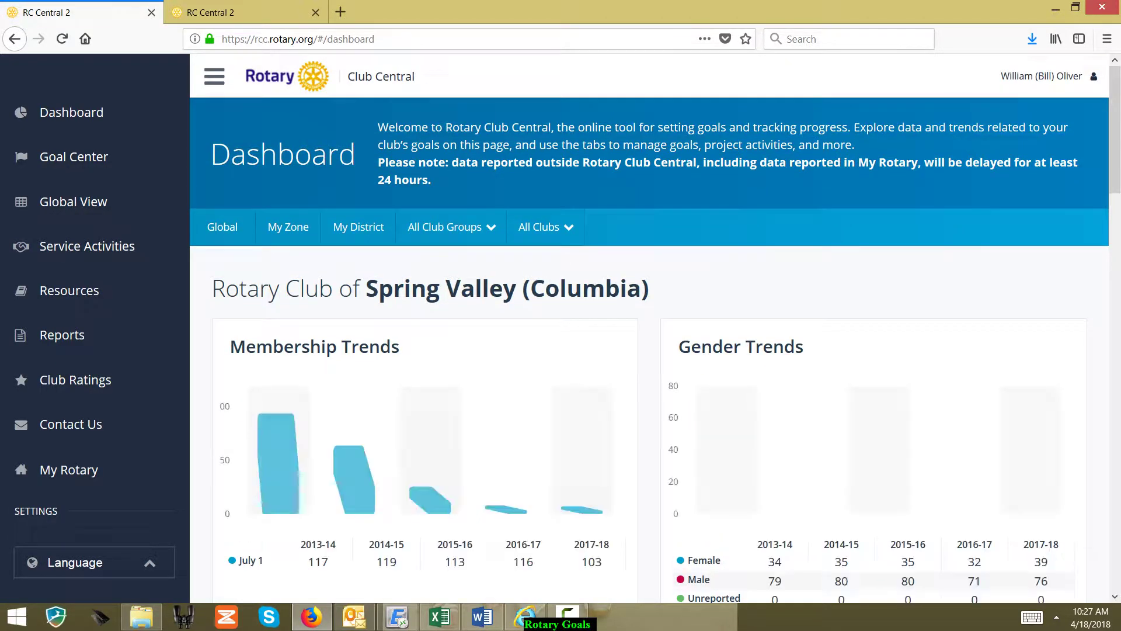
pyautogui.scroll(-5, 649, 340)
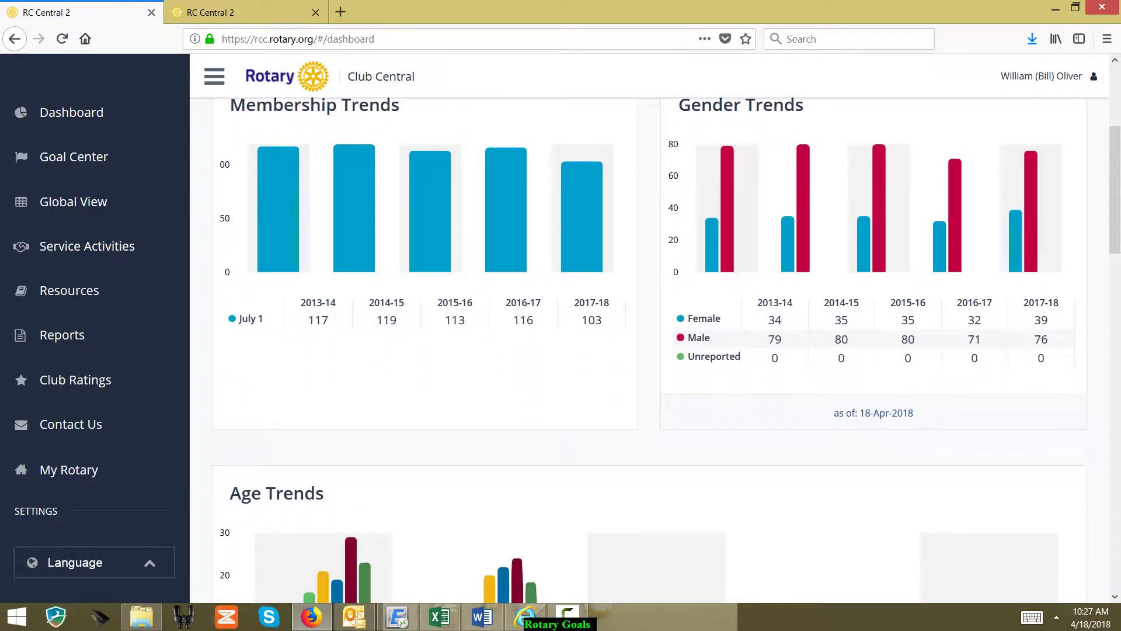
pyautogui.scroll(5, 649, 340)
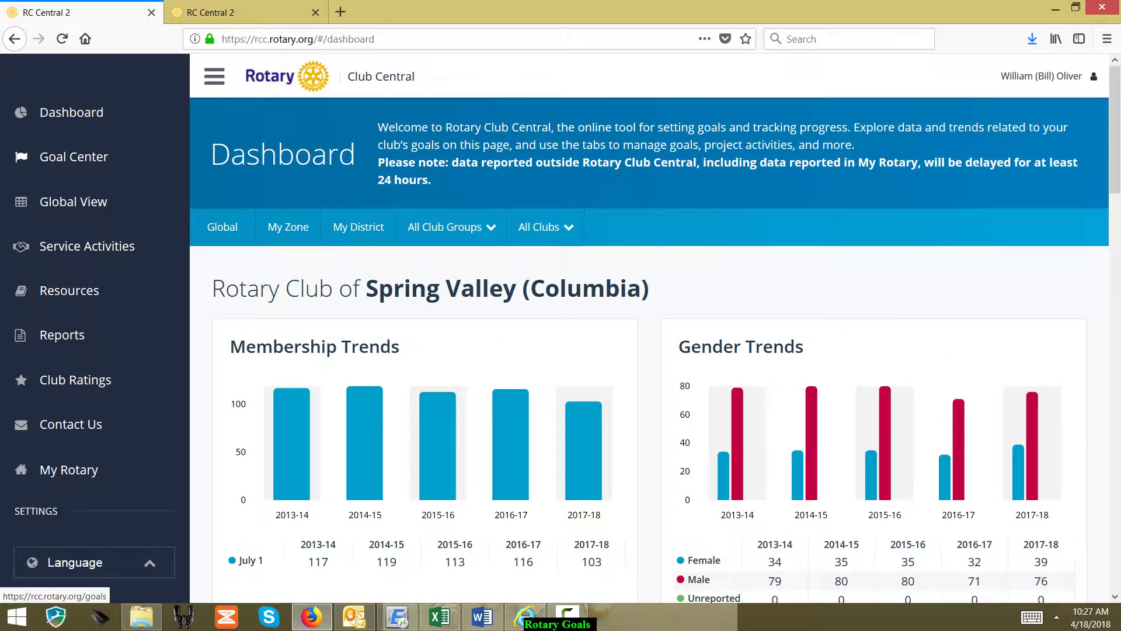
# Step: Open the Goal Center and scroll through the club's 2017-18 goals list
pyautogui.click(74, 156)
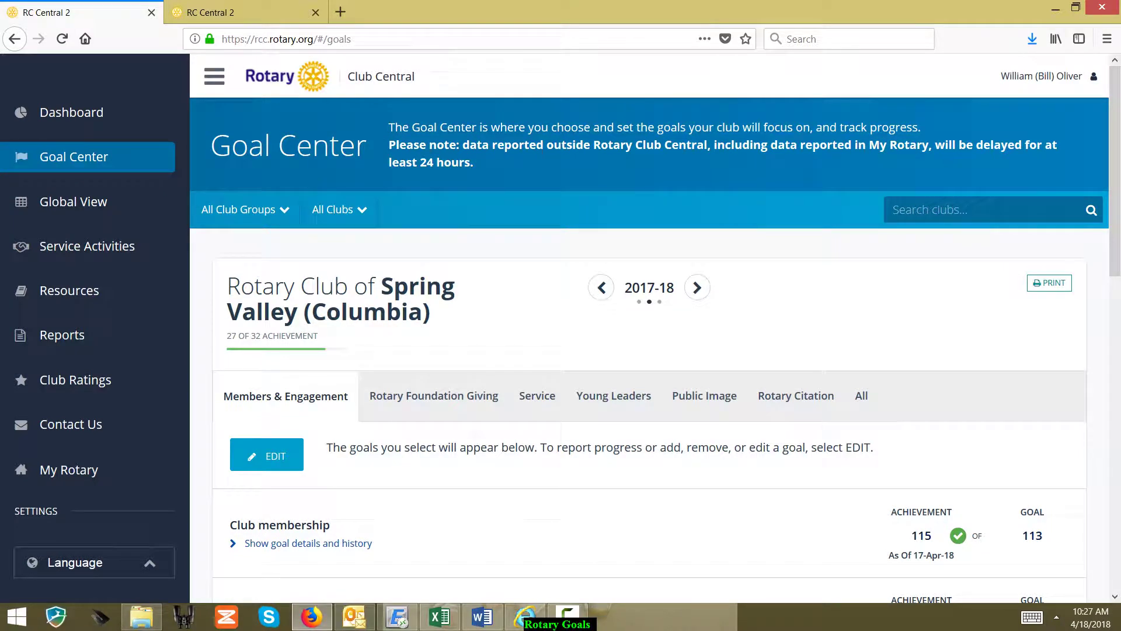
pyautogui.scroll(-2, 648, 327)
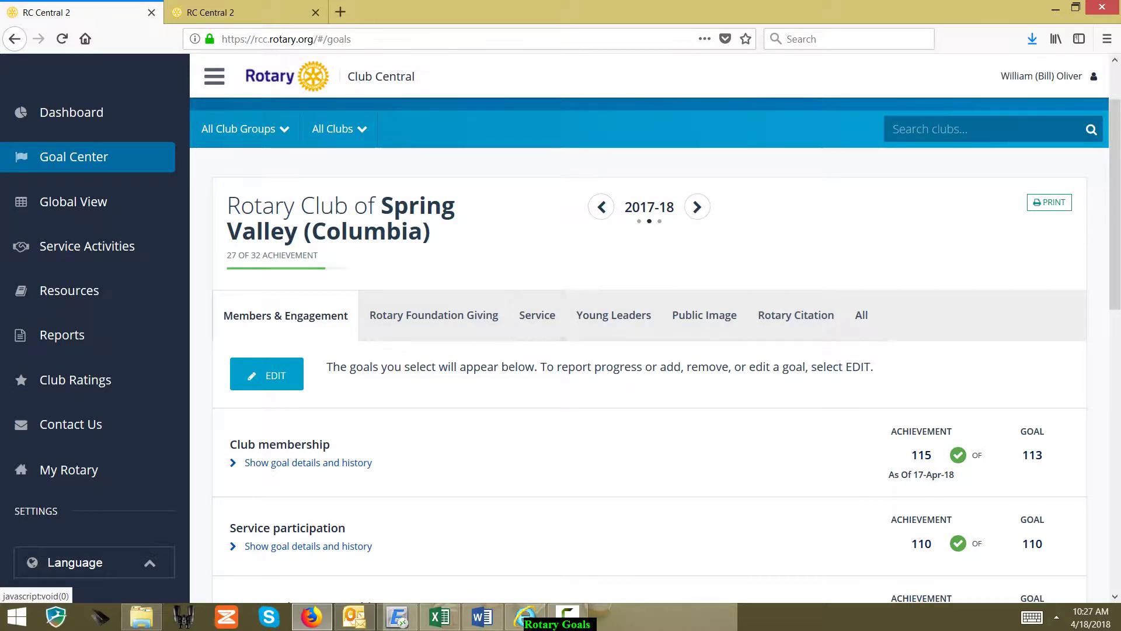
pyautogui.scroll(-4, 649, 350)
pyautogui.scroll(-4, 649, 351)
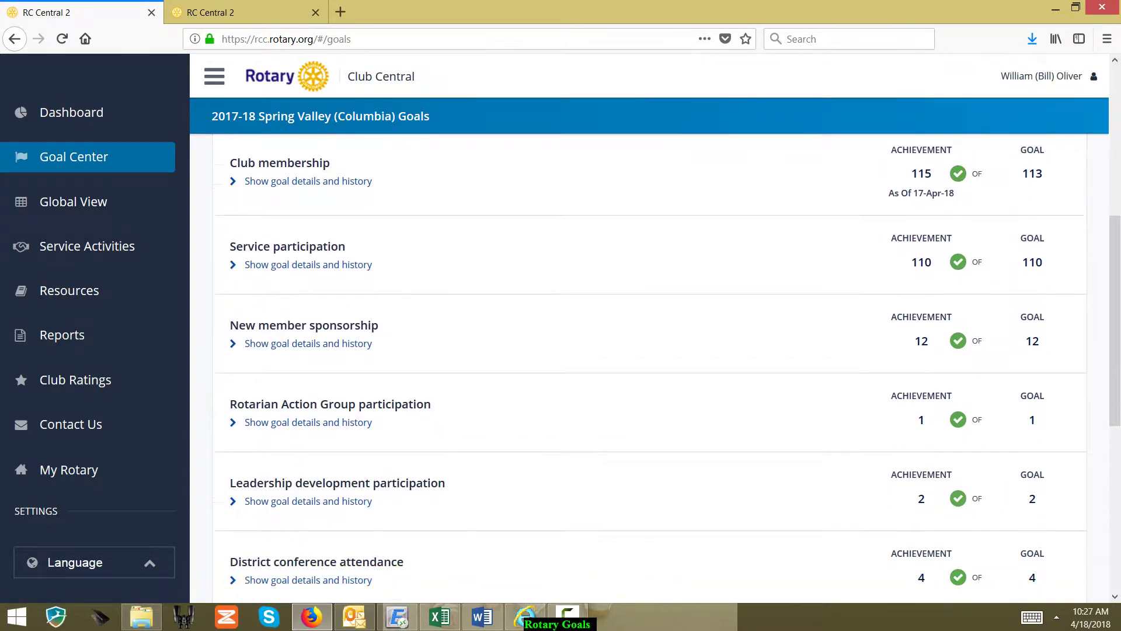
pyautogui.scroll(-3, 537, 396)
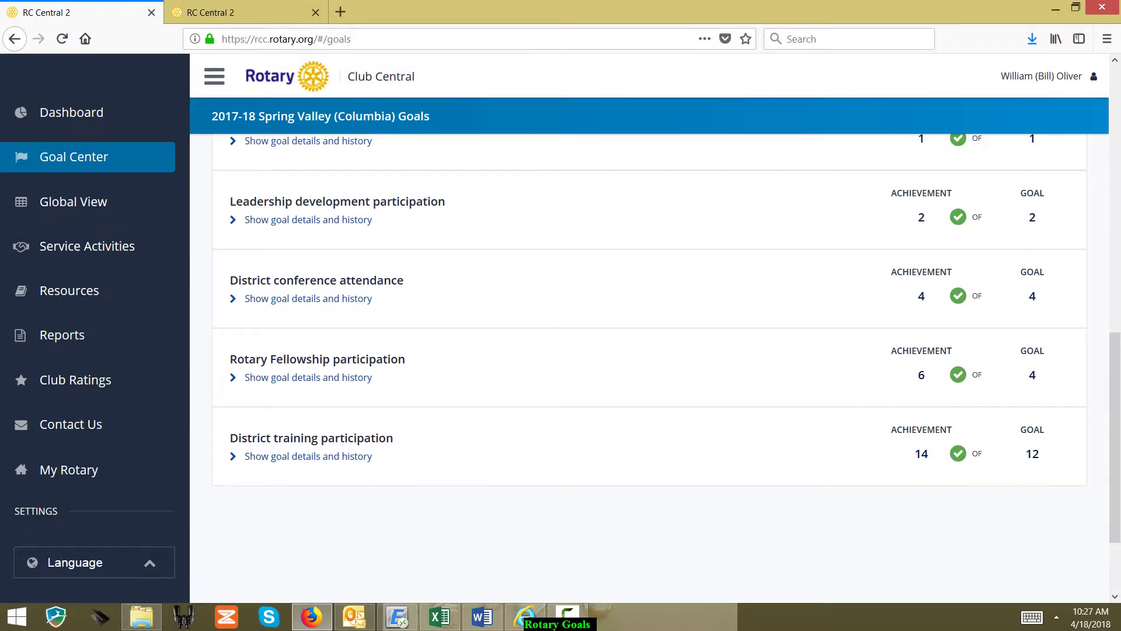
pyautogui.scroll(12, 537, 396)
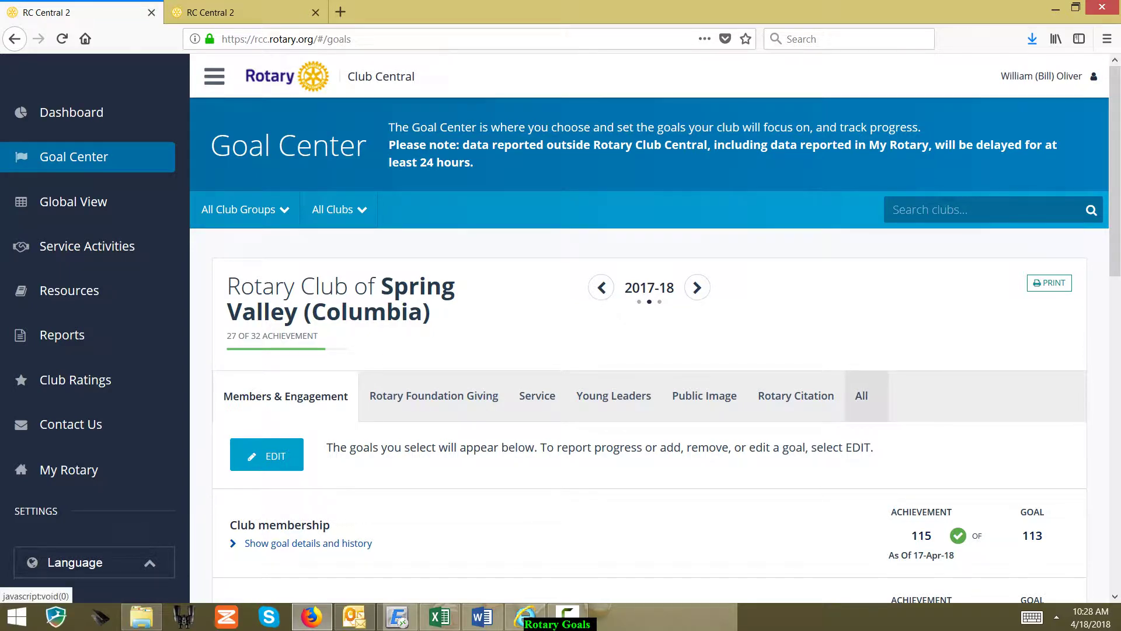
# Step: Switch to the All tab to list 2017-18 goals from every category
pyautogui.click(861, 396)
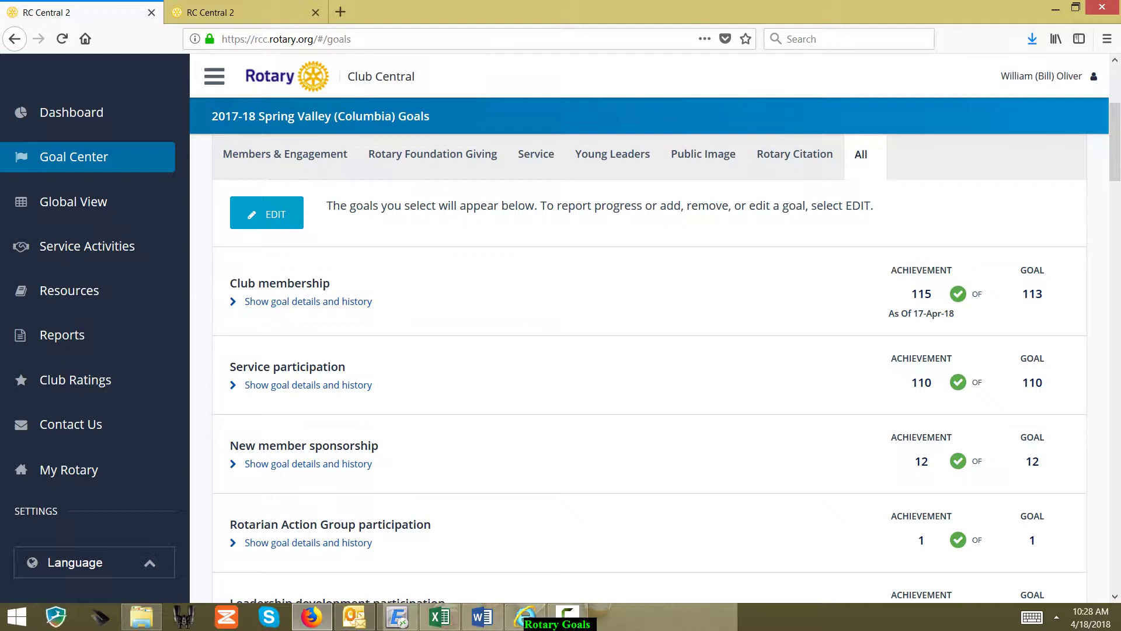
pyautogui.scroll(3, 703, 314)
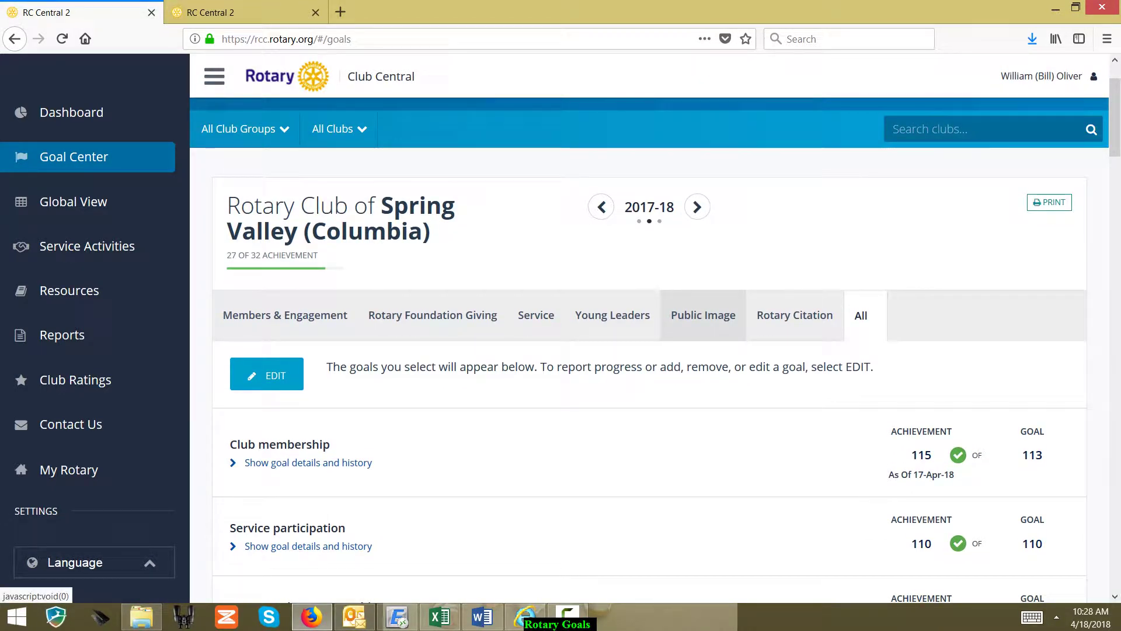
pyautogui.scroll(-2, 649, 345)
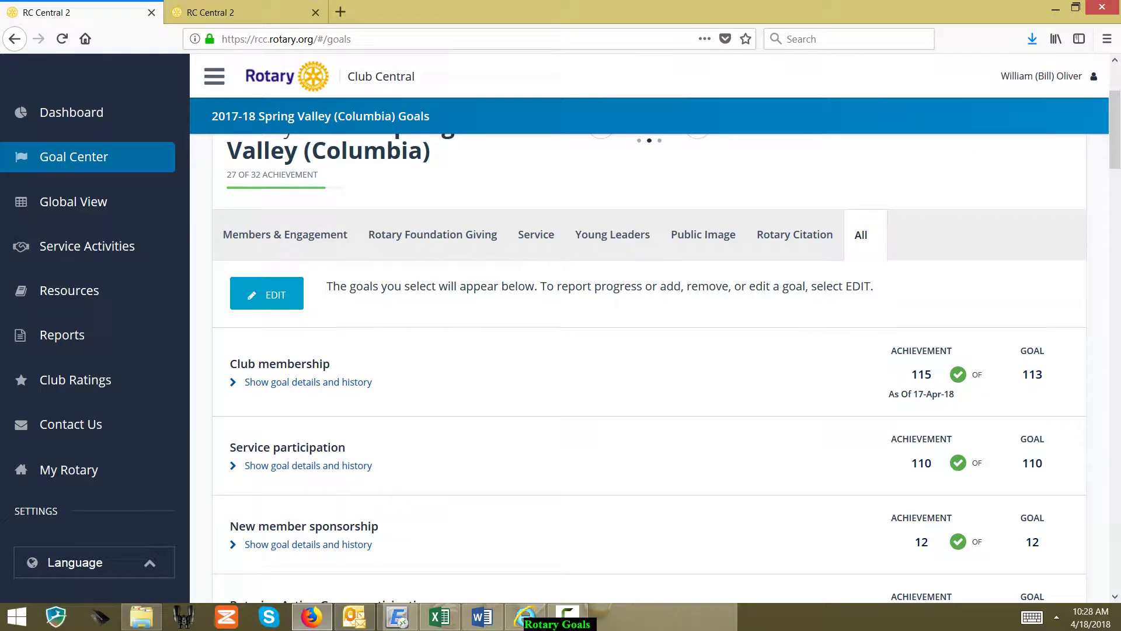
pyautogui.scroll(-2, 266, 222)
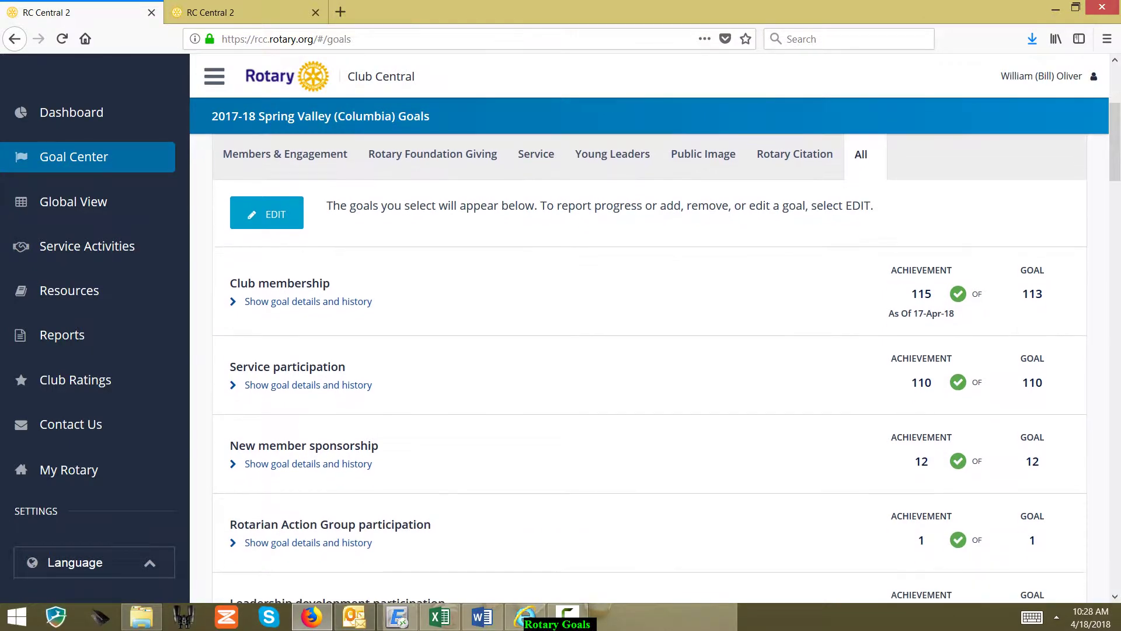
# Step: Enter edit mode and expand the District conference attendance goal details and history
pyautogui.click(266, 213)
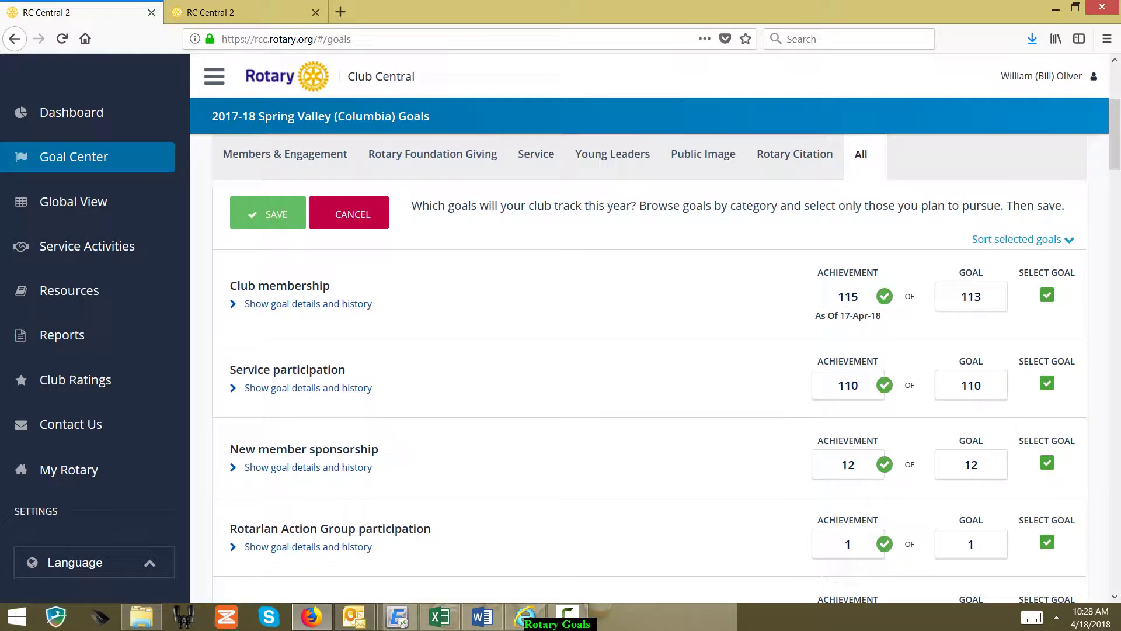
pyautogui.scroll(-2, 650, 351)
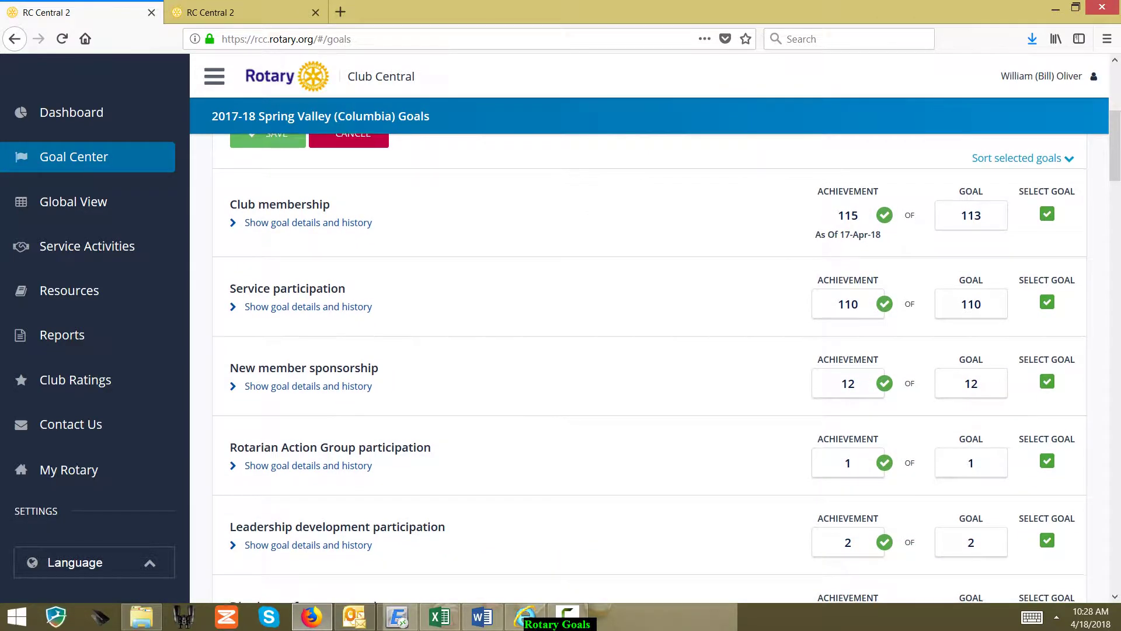
pyautogui.scroll(-2, 649, 350)
pyautogui.scroll(-4, 649, 351)
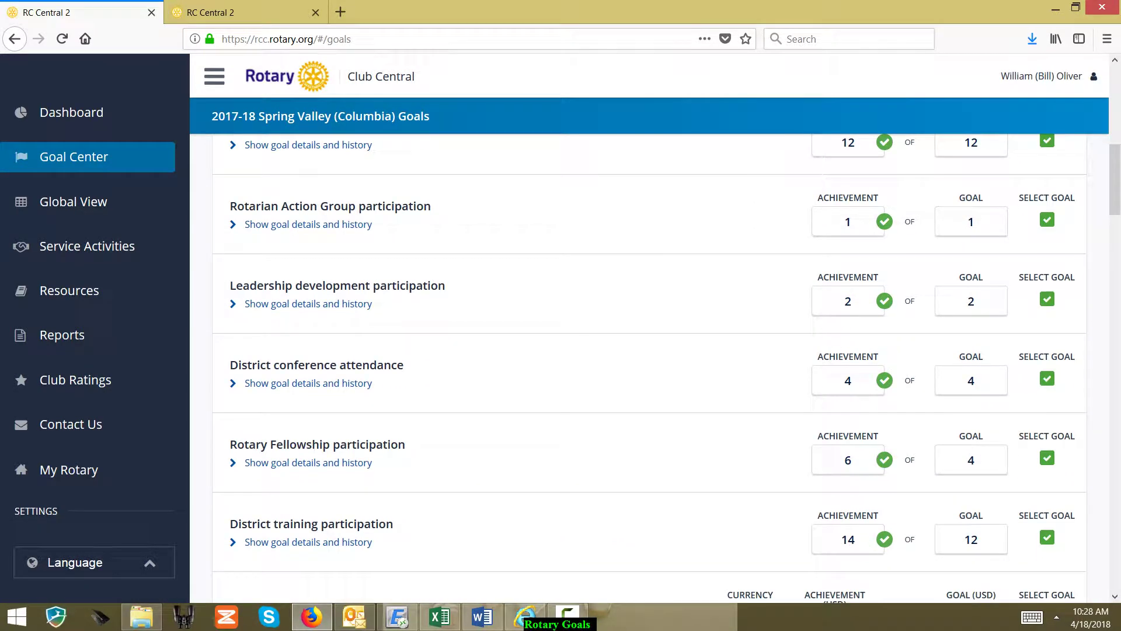
pyautogui.click(308, 383)
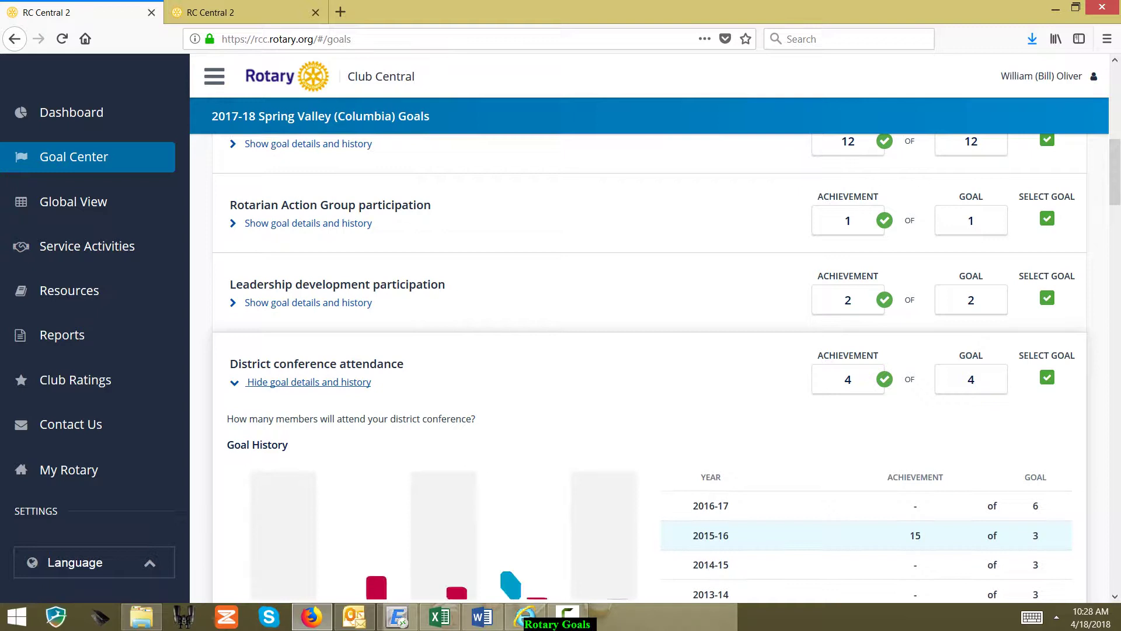
pyautogui.scroll(-2, 308, 383)
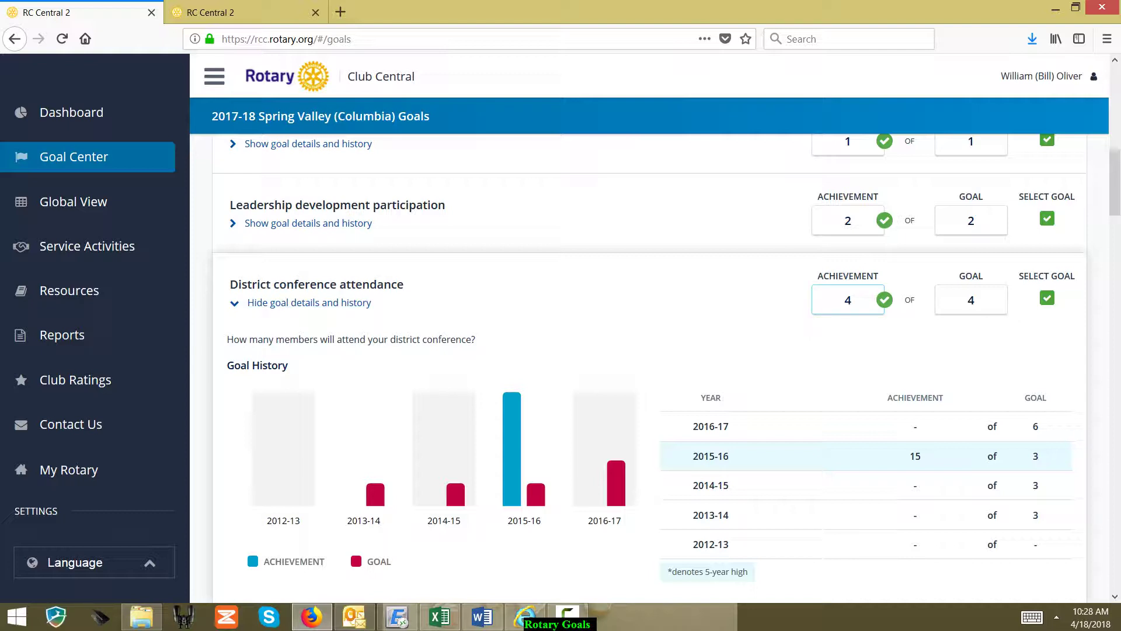
# Step: Change the District conference attendance achievement from 4 to 6 and save
pyautogui.press('BackSpace')
pyautogui.write('6')
pyautogui.scroll(-2, 643, 368)
pyautogui.scroll(3, 642, 368)
pyautogui.scroll(10, 649, 368)
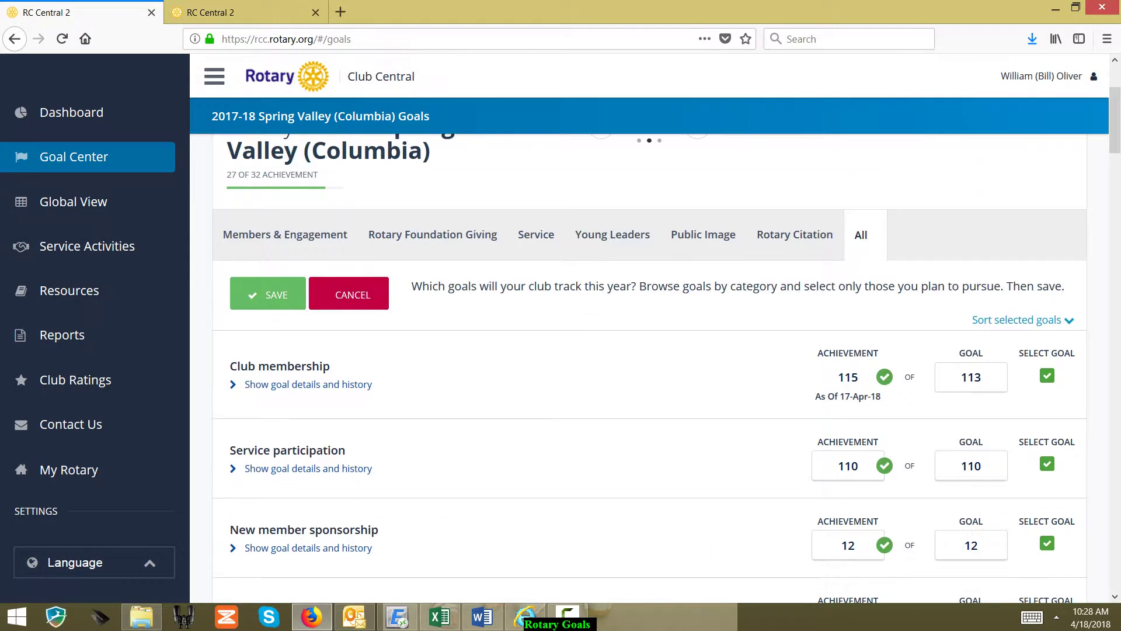
pyautogui.click(268, 293)
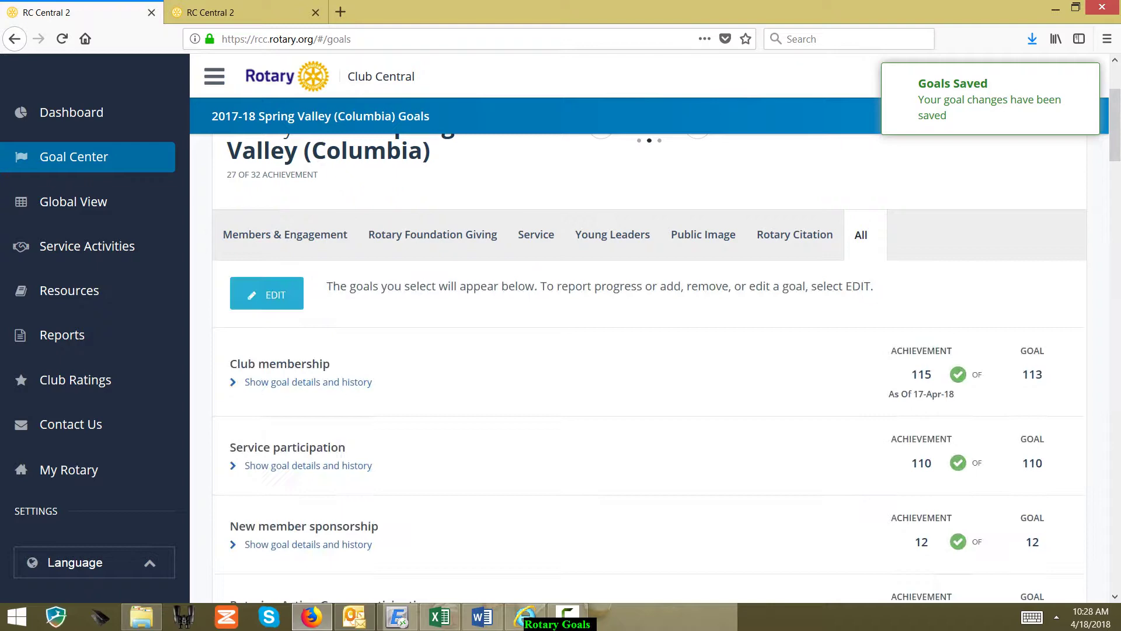
pyautogui.scroll(-8, 648, 368)
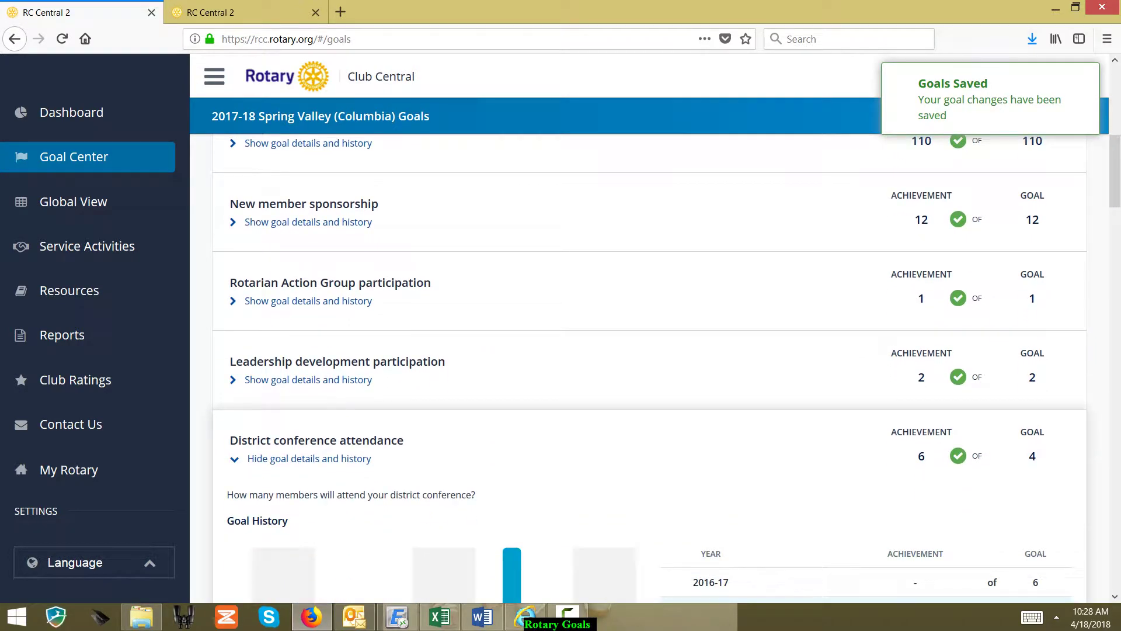
pyautogui.scroll(-18, 648, 368)
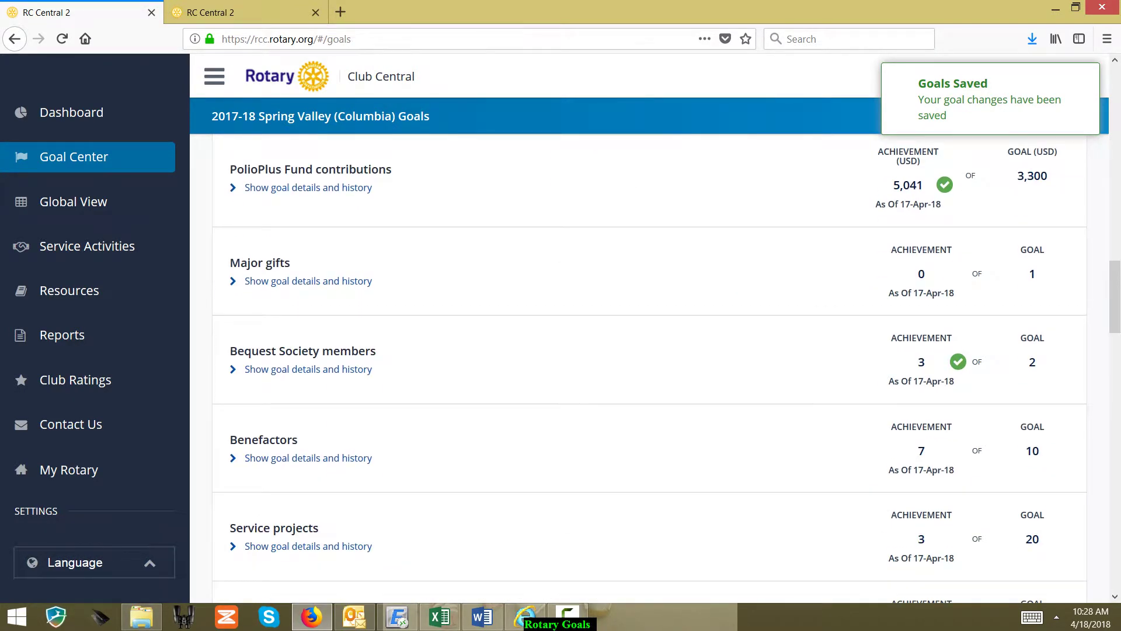
pyautogui.scroll(20, 648, 368)
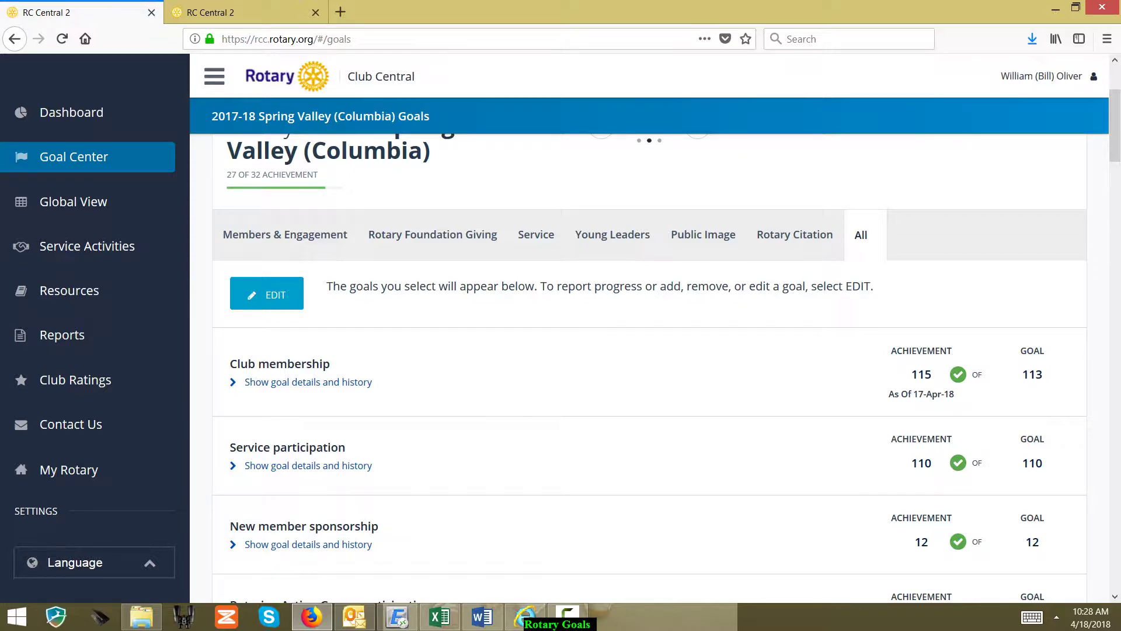
pyautogui.scroll(3, 612, 395)
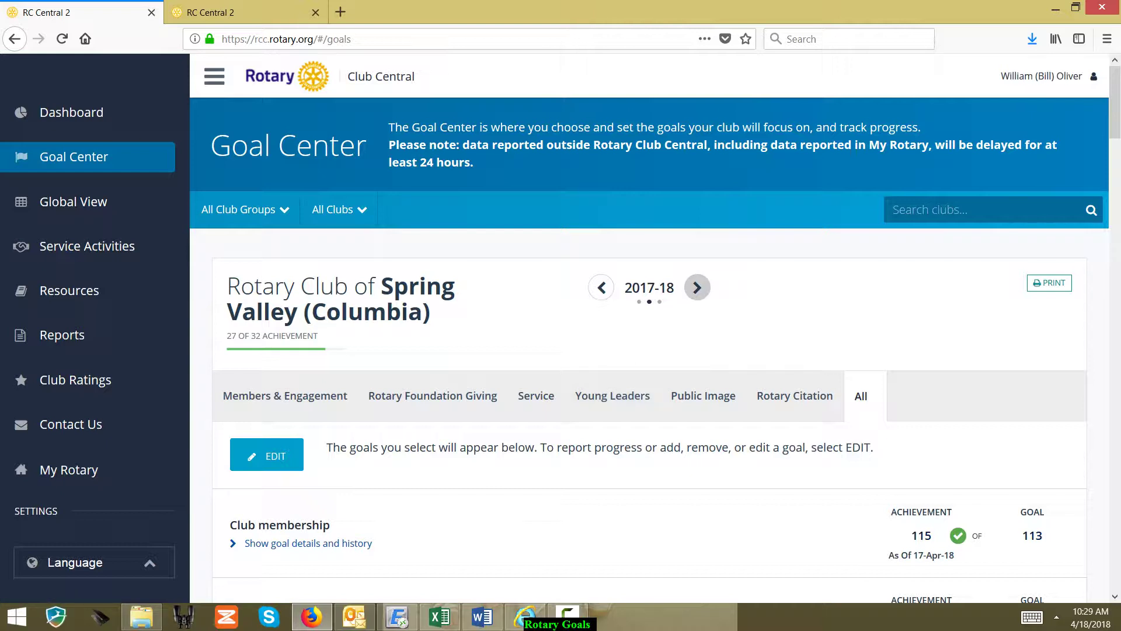
# Step: Move to the 2018-19 Rotary year's goals
pyautogui.click(697, 287)
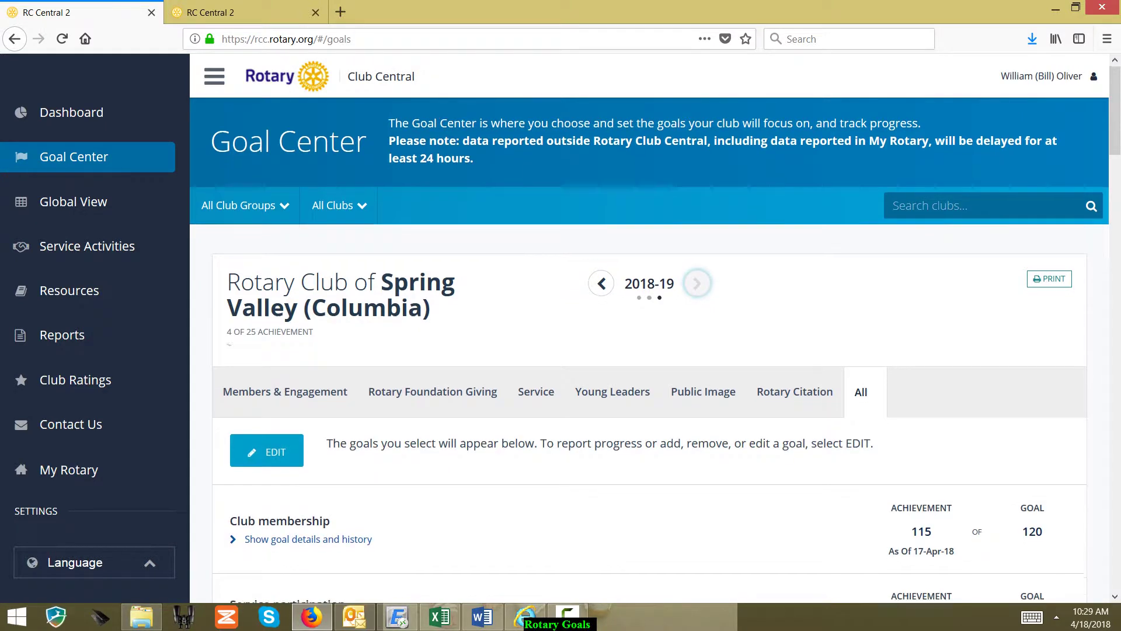
pyautogui.scroll(-3, 649, 350)
pyautogui.scroll(3, 794, 395)
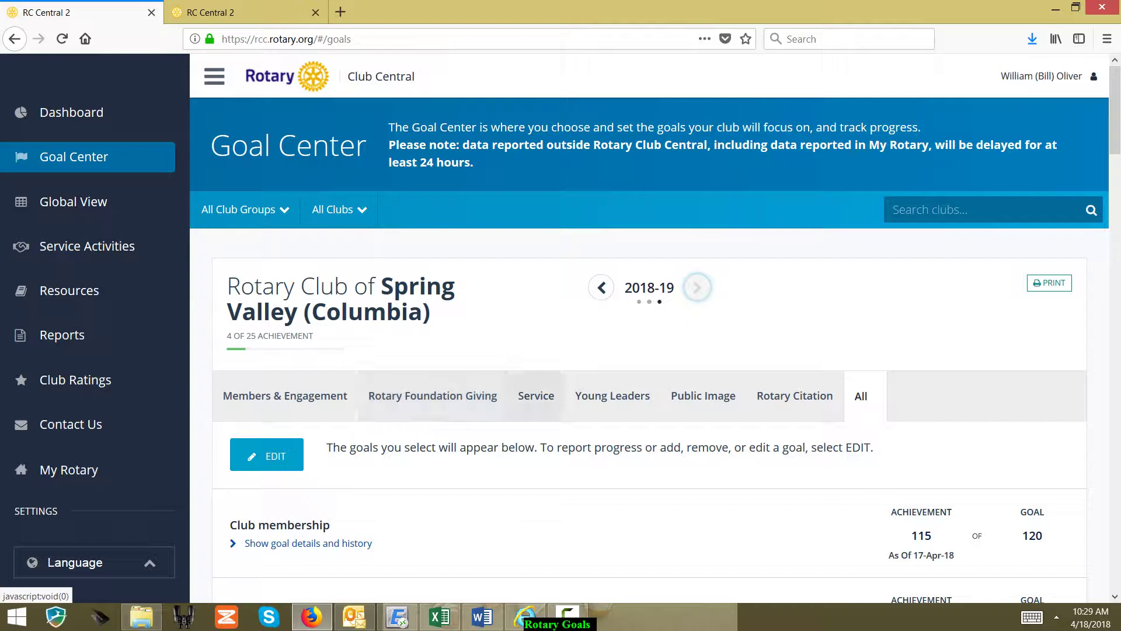
pyautogui.scroll(-3, 795, 396)
# Step: Filter to Members & Engagement goals and expand Service participation's goal details and history
pyautogui.click(285, 234)
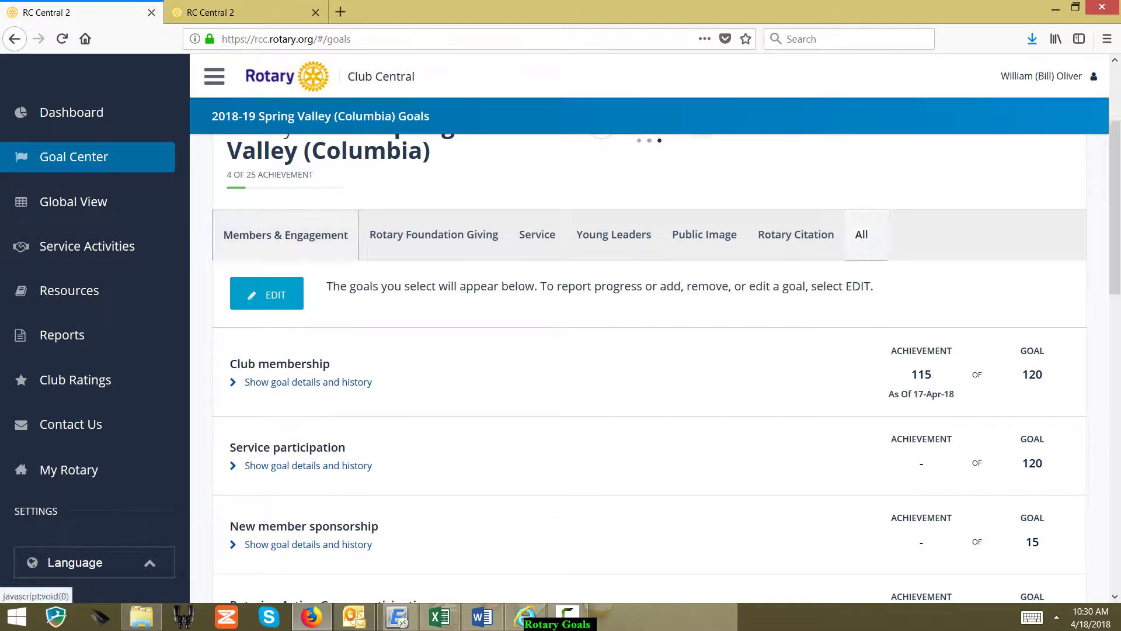
pyautogui.scroll(-2, 649, 362)
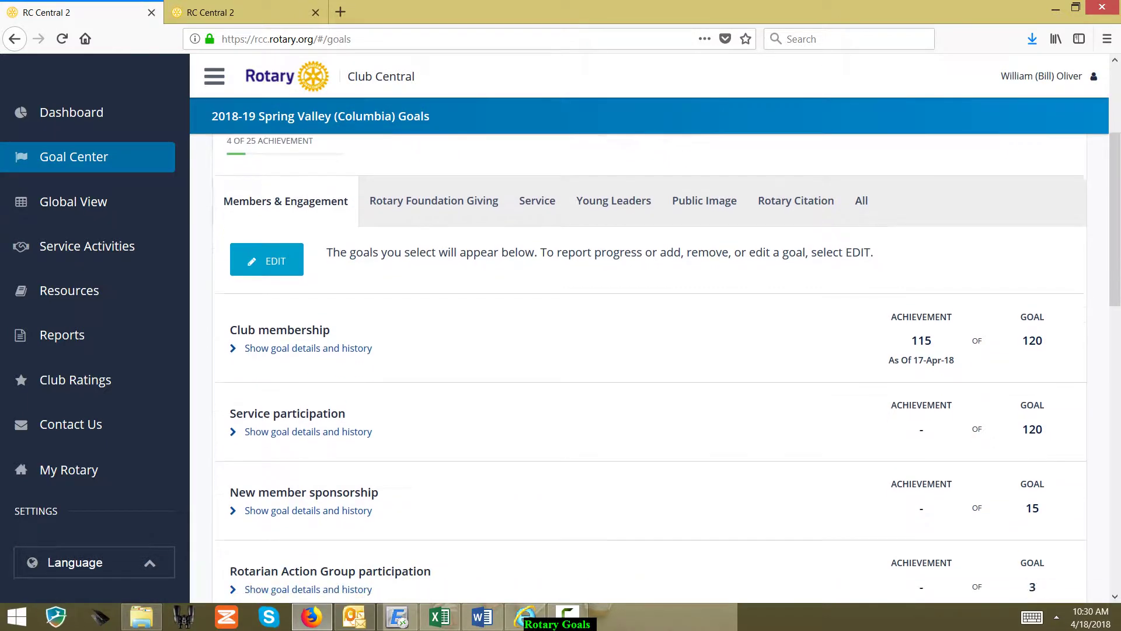
pyautogui.scroll(-2, 650, 362)
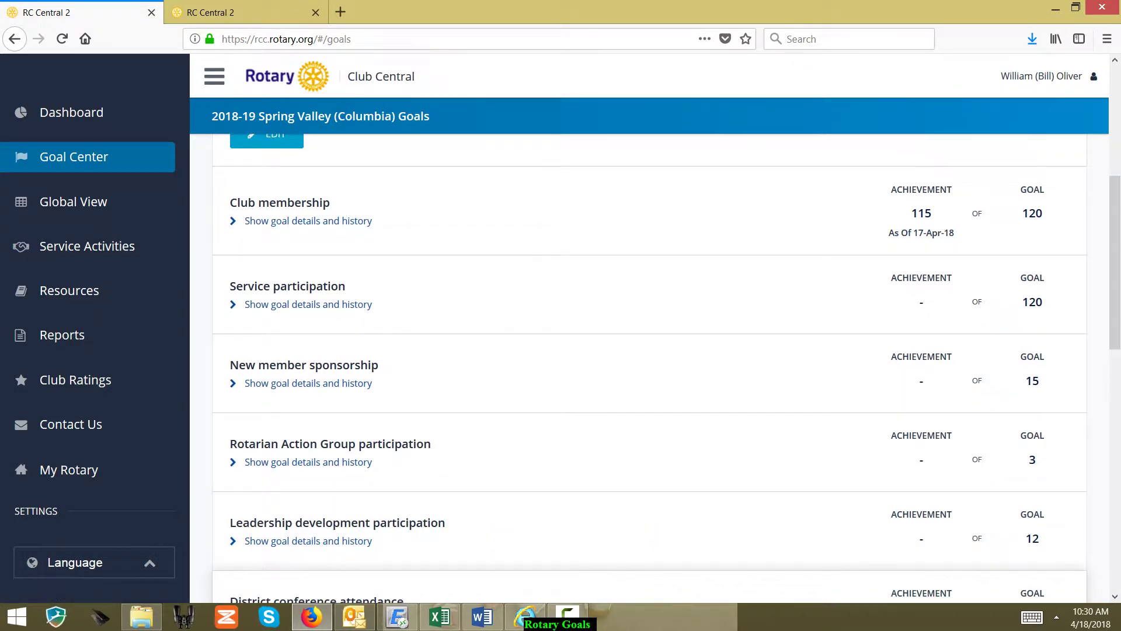
pyautogui.click(308, 304)
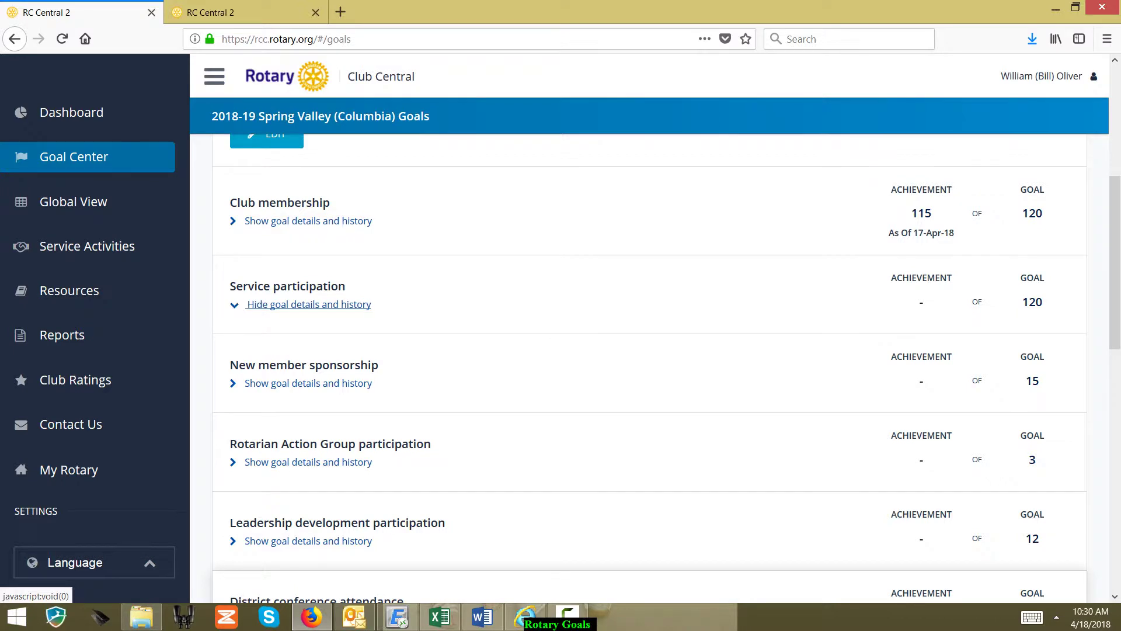
pyautogui.scroll(-1, 648, 366)
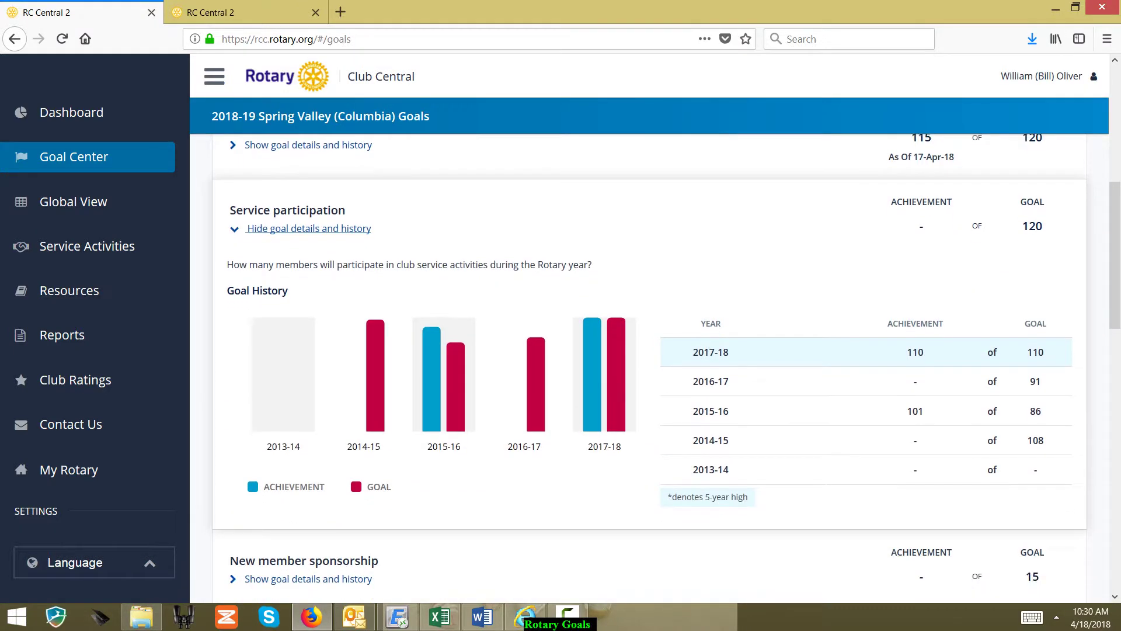
# Step: Enter edit mode, replace the Service participation goal 120 with 115, and save
pyautogui.scroll(3, 648, 366)
pyautogui.click(267, 293)
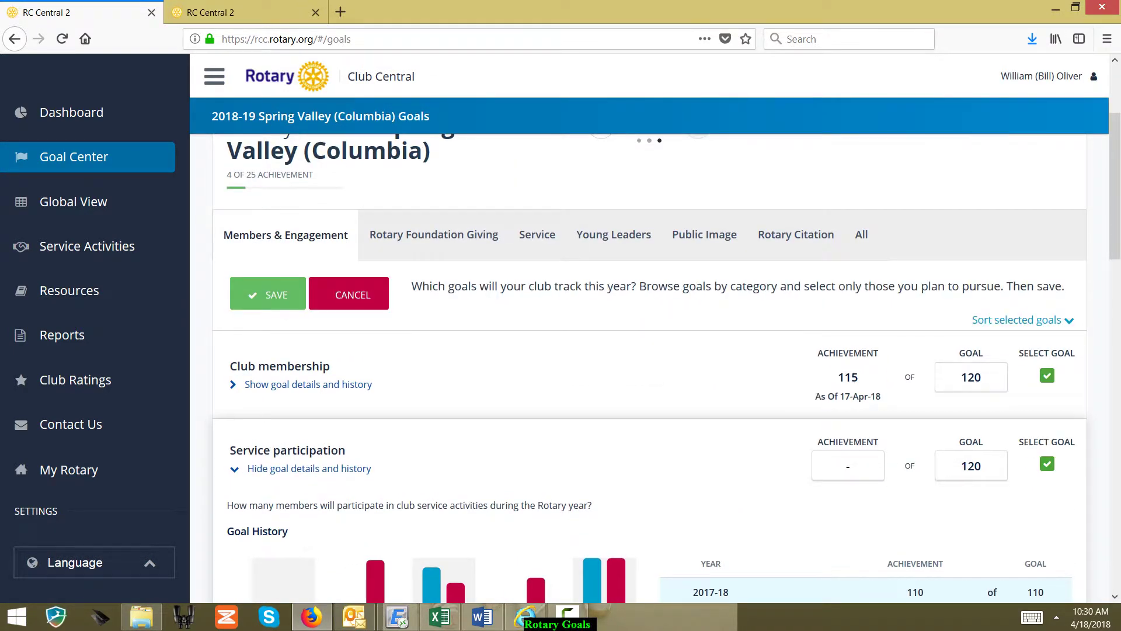
pyautogui.scroll(-3, 648, 366)
pyautogui.scroll(-1, 648, 366)
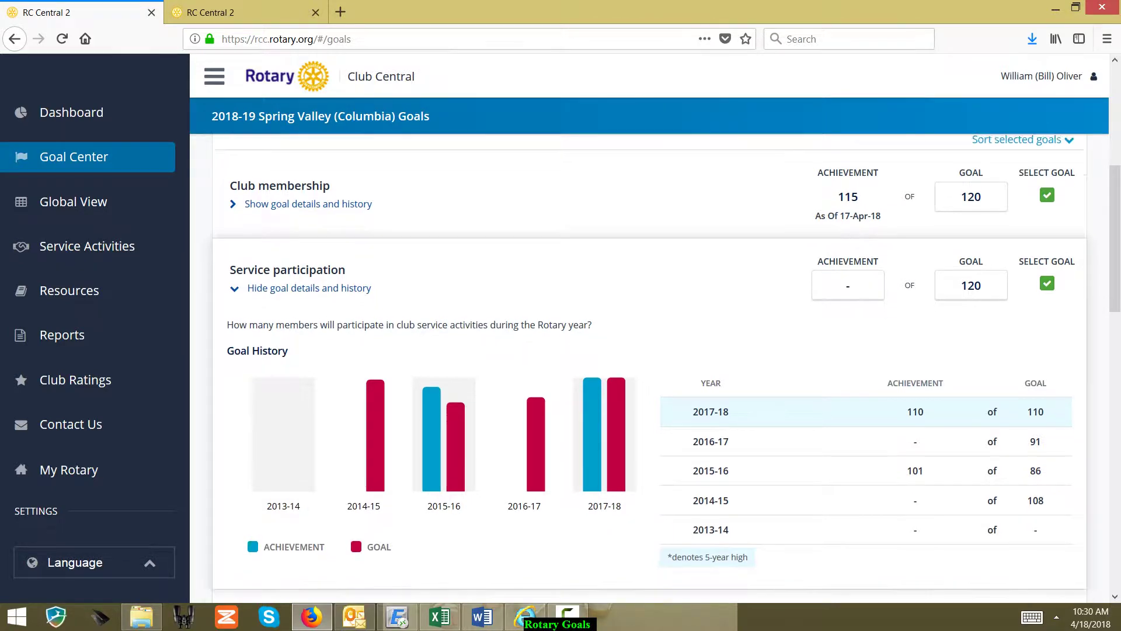
pyautogui.scroll(1, 648, 366)
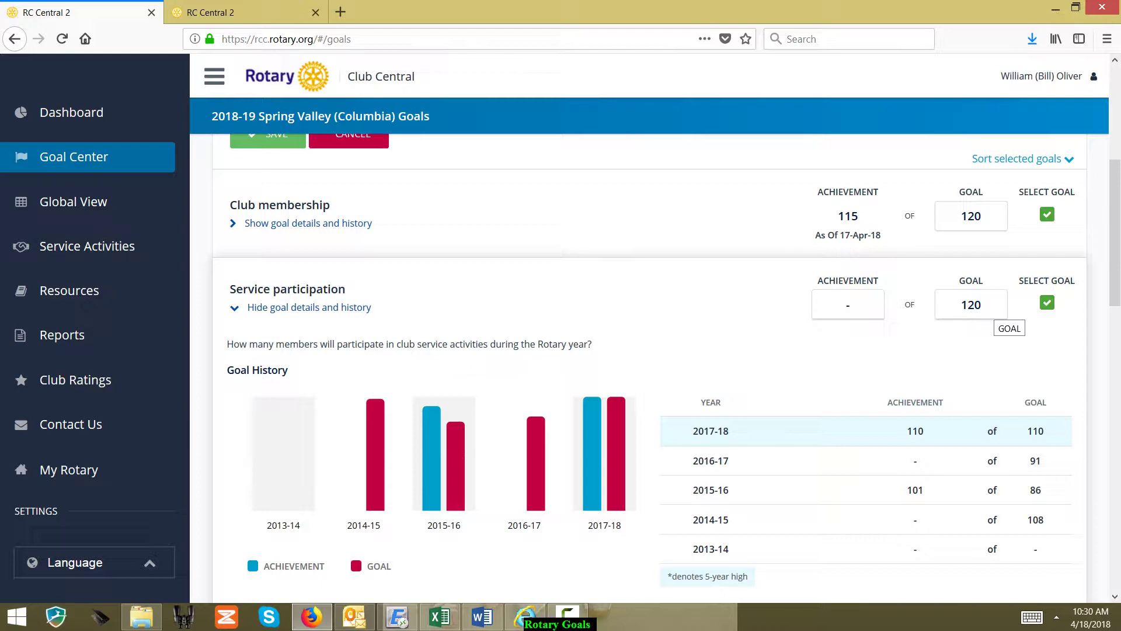
pyautogui.scroll(-2, 993, 309)
pyautogui.scroll(4, 993, 309)
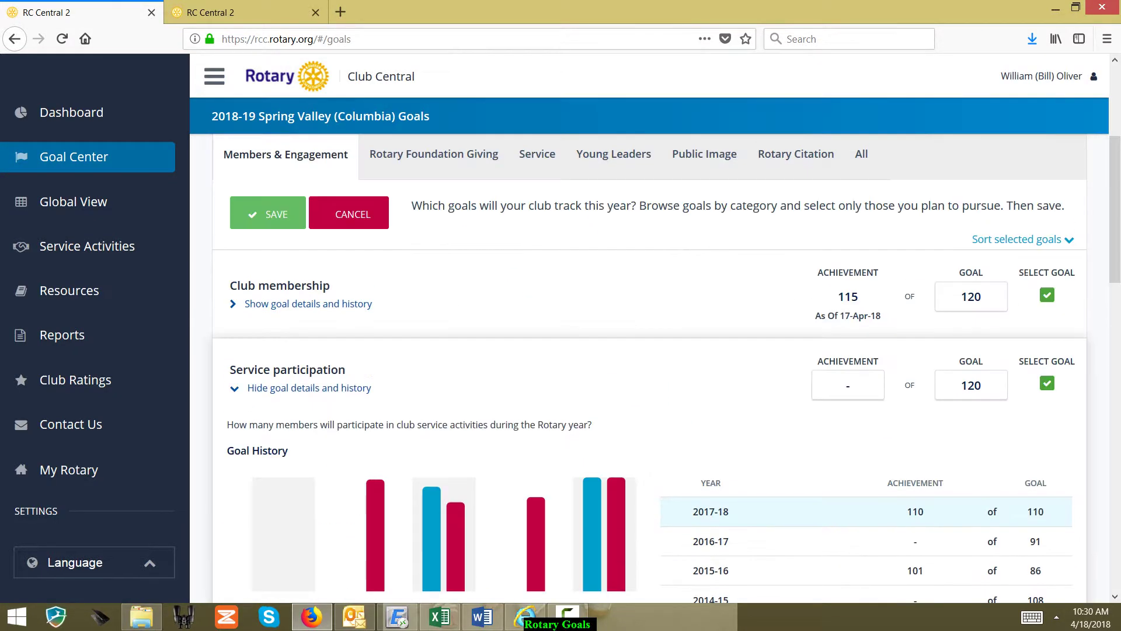
pyautogui.hotkey('ctrl', 'a')
pyautogui.write('115')
pyautogui.click(268, 214)
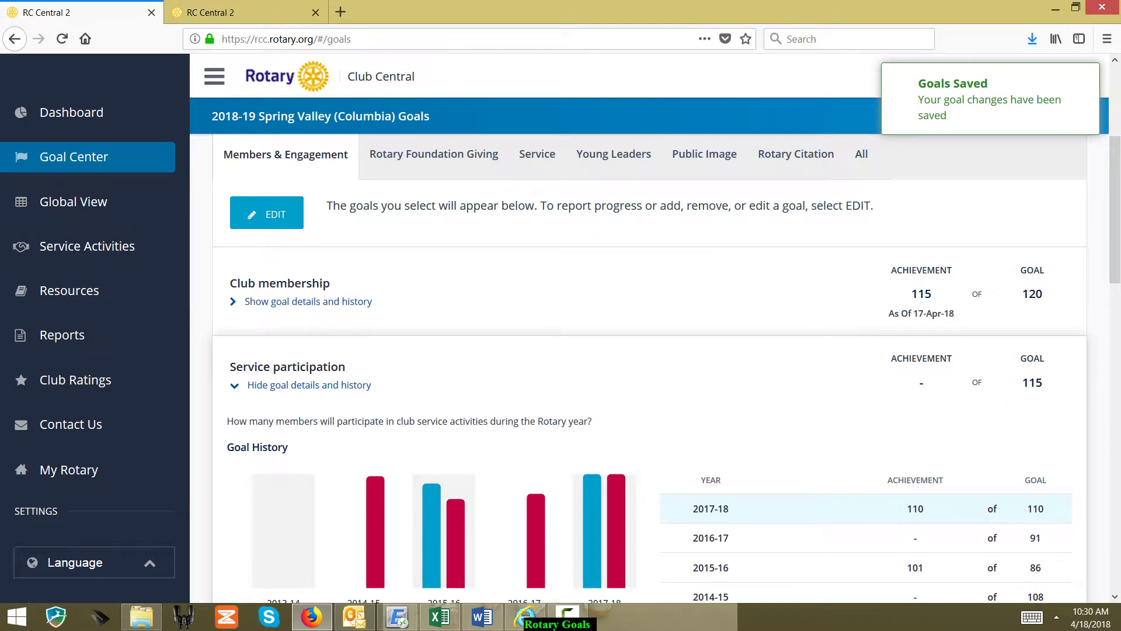
# Step: Collapse Service participation details and expand the Rotary Fellowship participation goal history
pyautogui.click(308, 224)
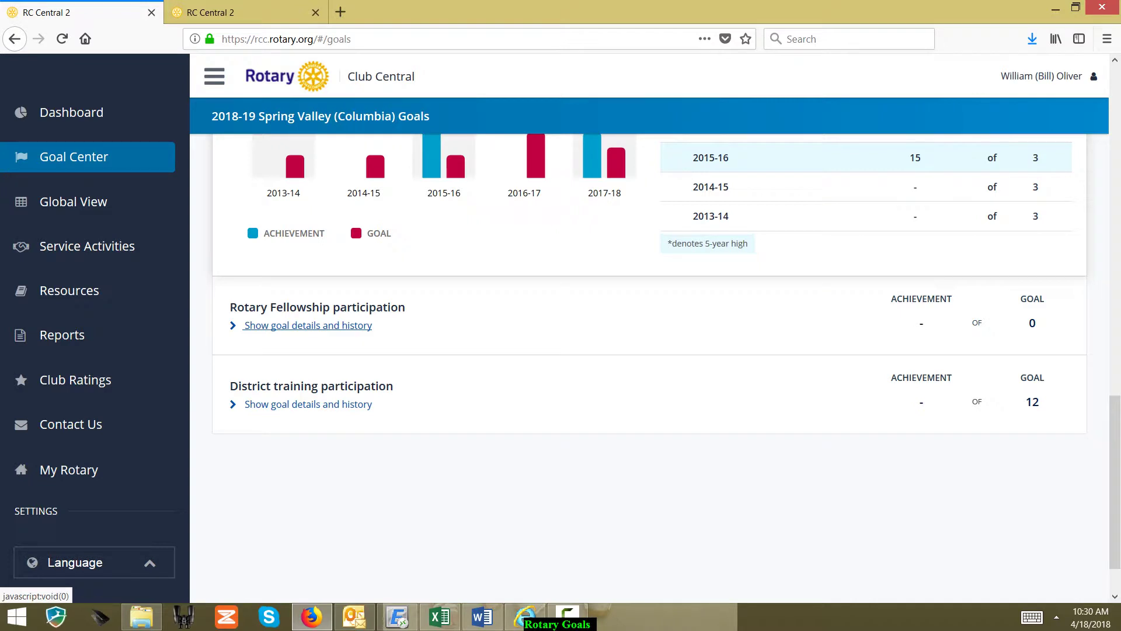
pyautogui.click(308, 325)
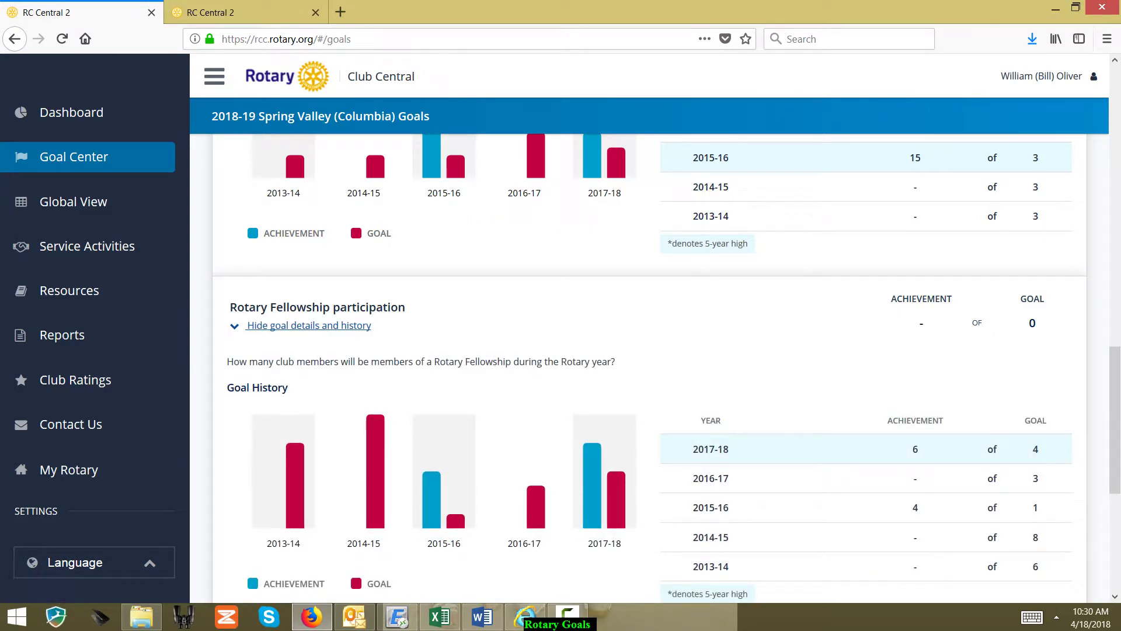
pyautogui.press('Home')
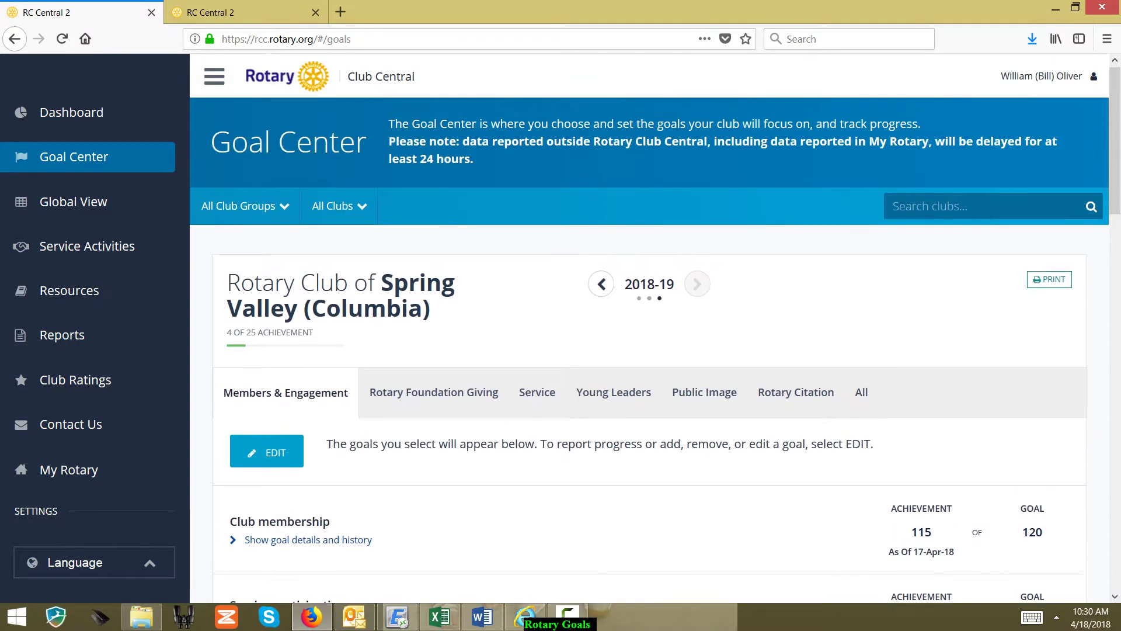
# Step: Edit the Rotary Fellowship participation goal from 0 to 2 and save
pyautogui.click(267, 452)
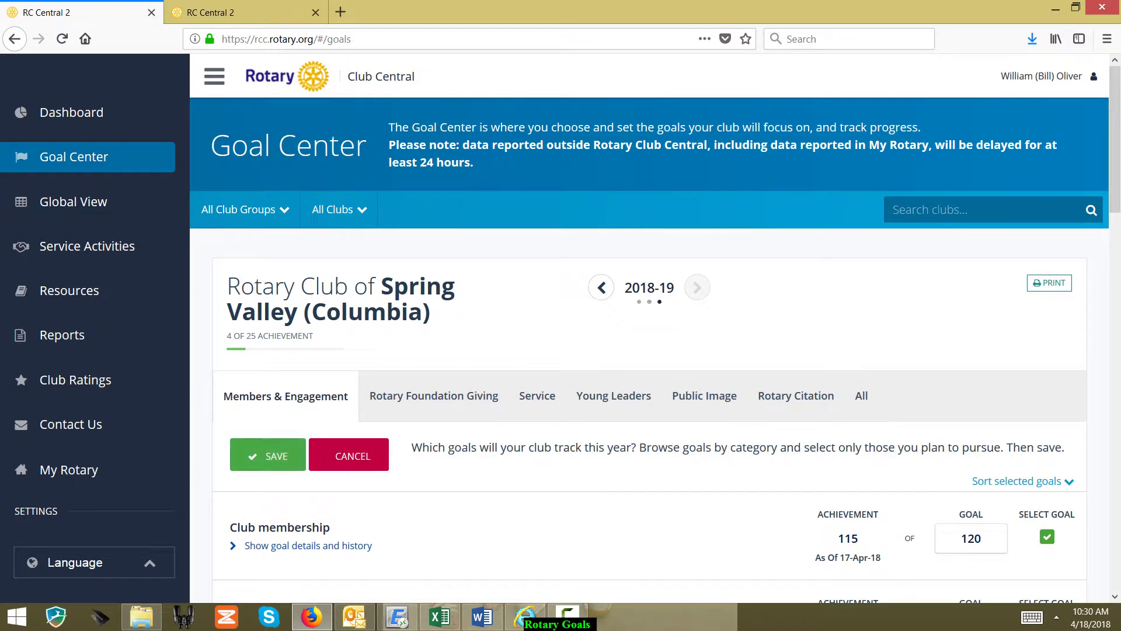
pyautogui.scroll(-10, 648, 350)
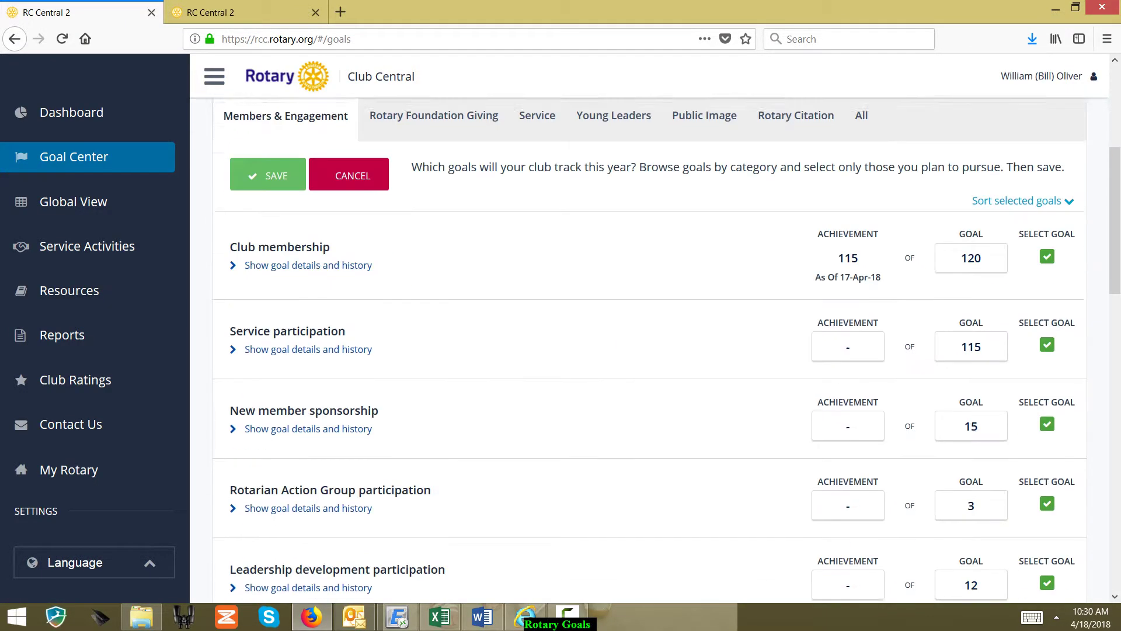
pyautogui.scroll(-6, 648, 368)
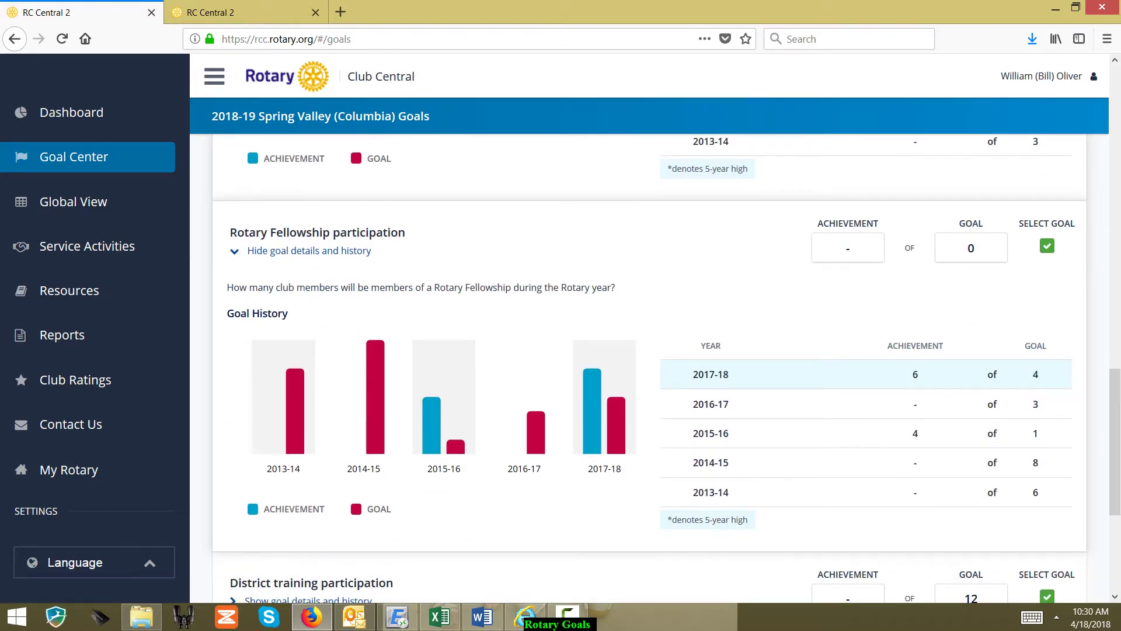
pyautogui.click(971, 248)
pyautogui.write('2')
pyautogui.scroll(15, 648, 368)
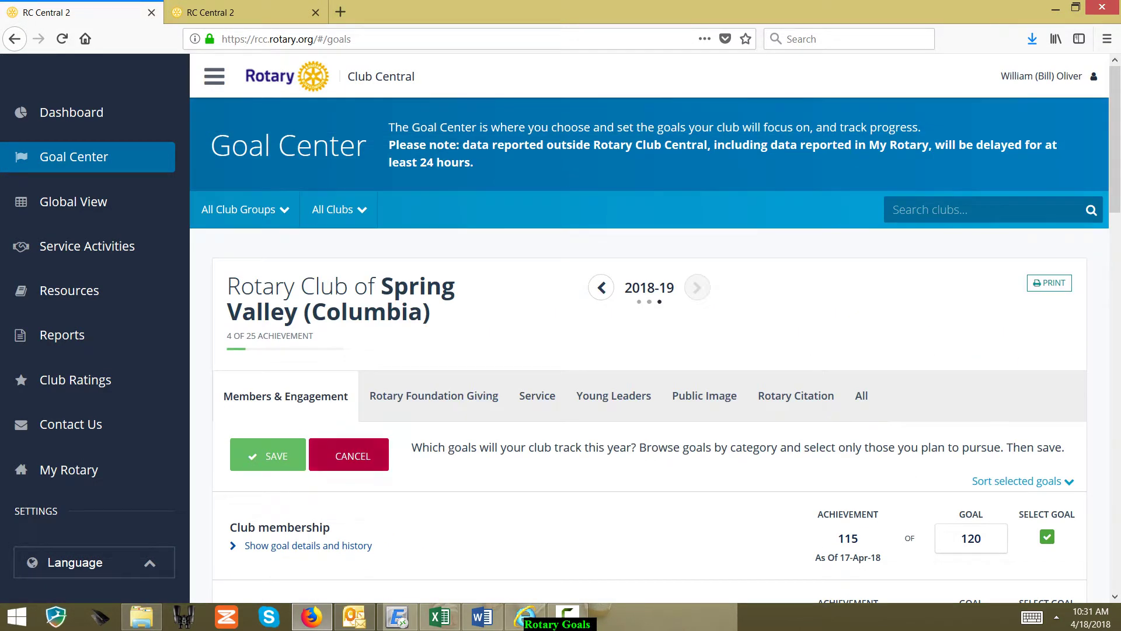
pyautogui.click(273, 453)
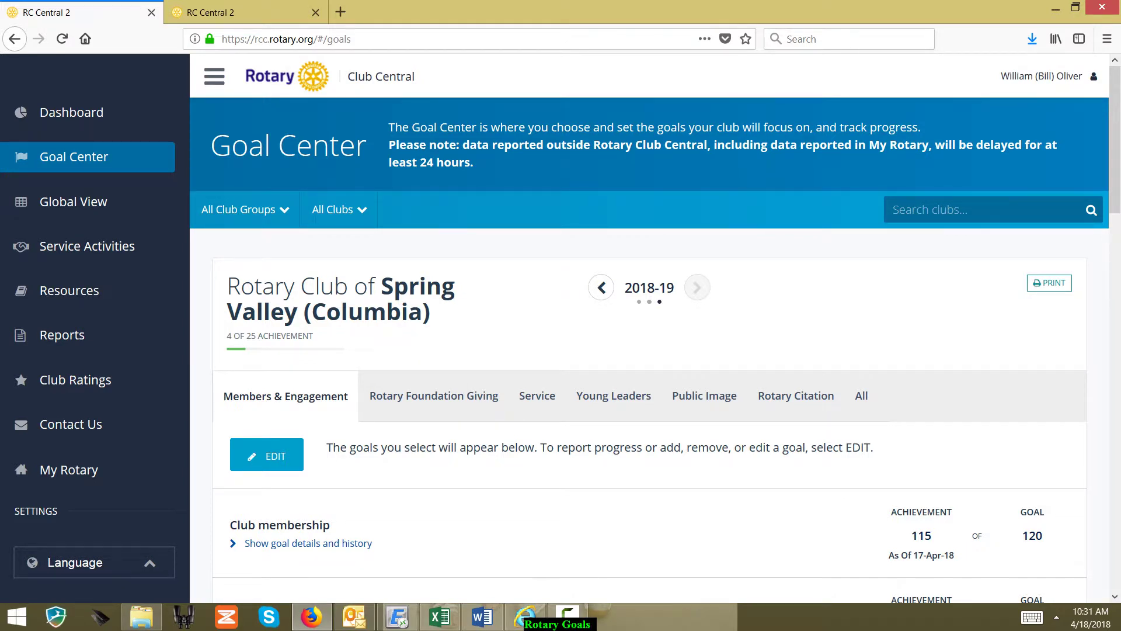
# Step: Show 2018-19 goals from all categories and scroll through the full list and back up
pyautogui.scroll(-3, 648, 350)
pyautogui.scroll(3, 648, 350)
pyautogui.click(861, 395)
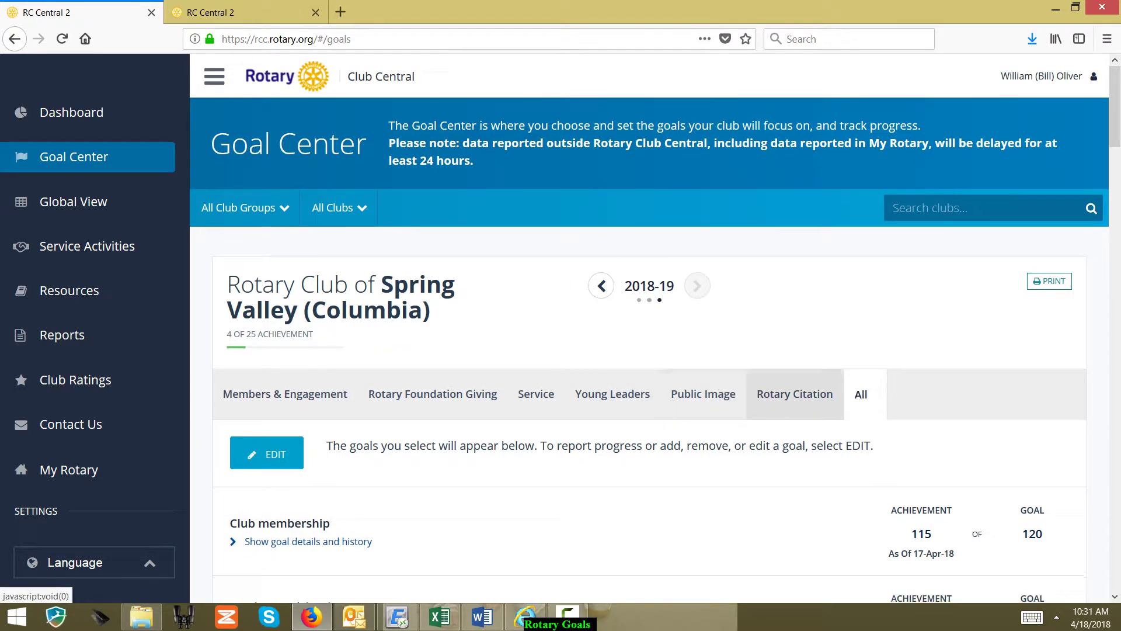
pyautogui.scroll(-5, 795, 395)
pyautogui.scroll(-5, 648, 351)
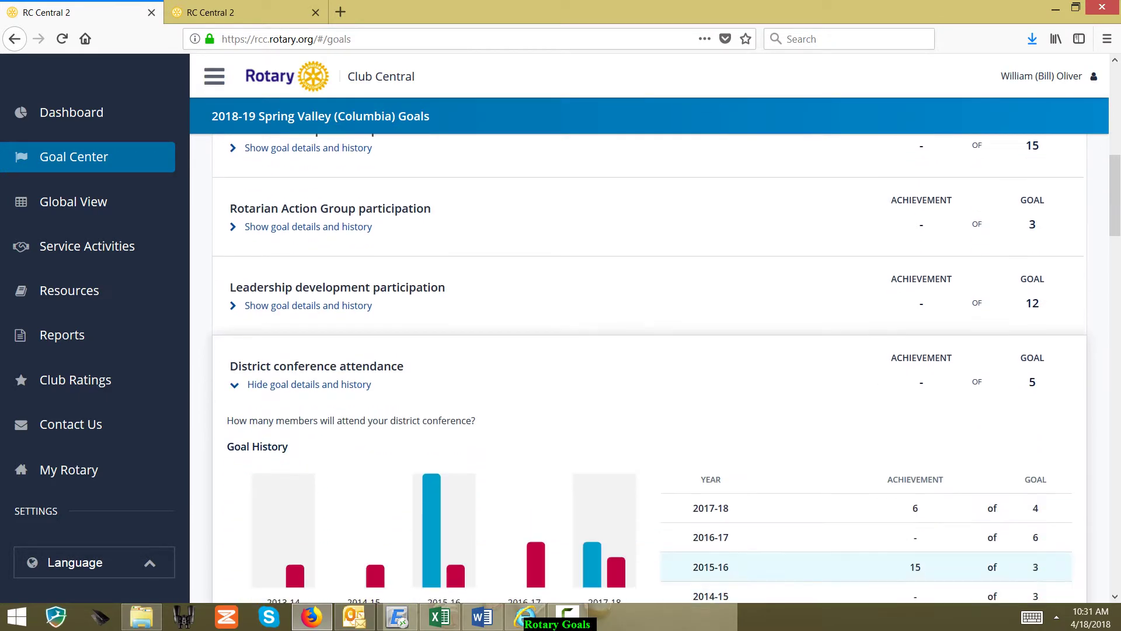
pyautogui.scroll(-8, 648, 350)
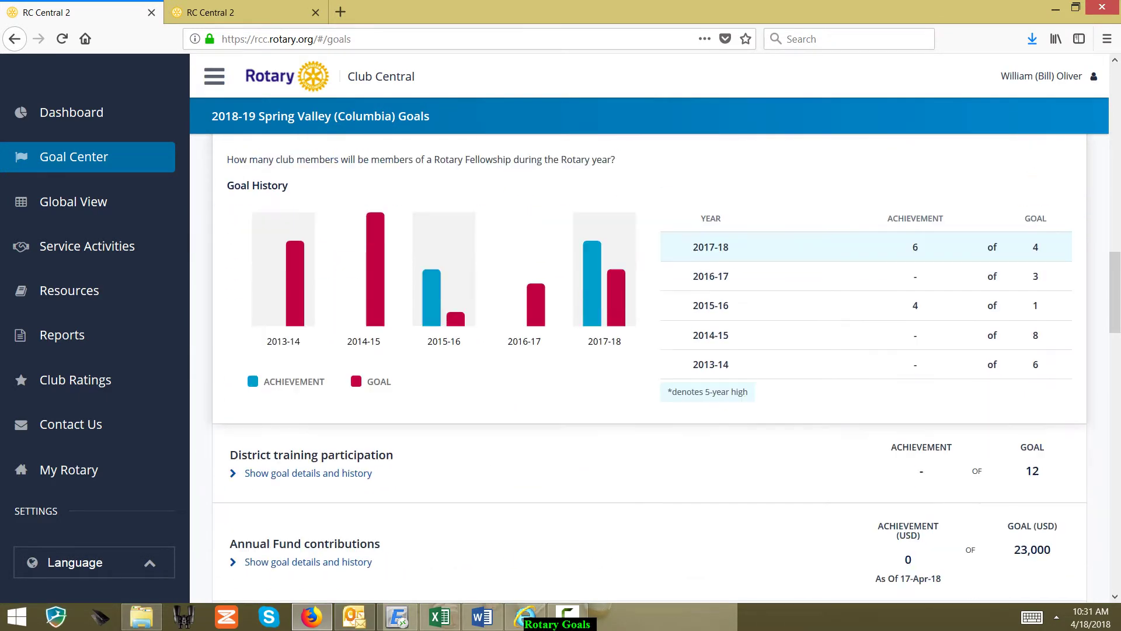
pyautogui.scroll(-12, 648, 350)
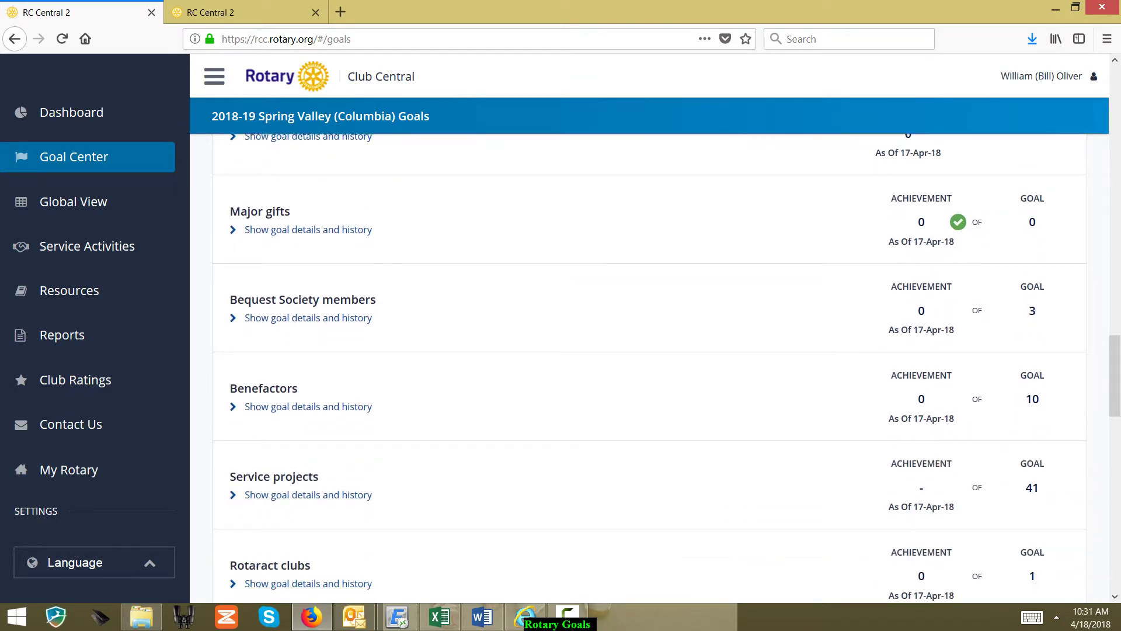
pyautogui.scroll(-4, 648, 350)
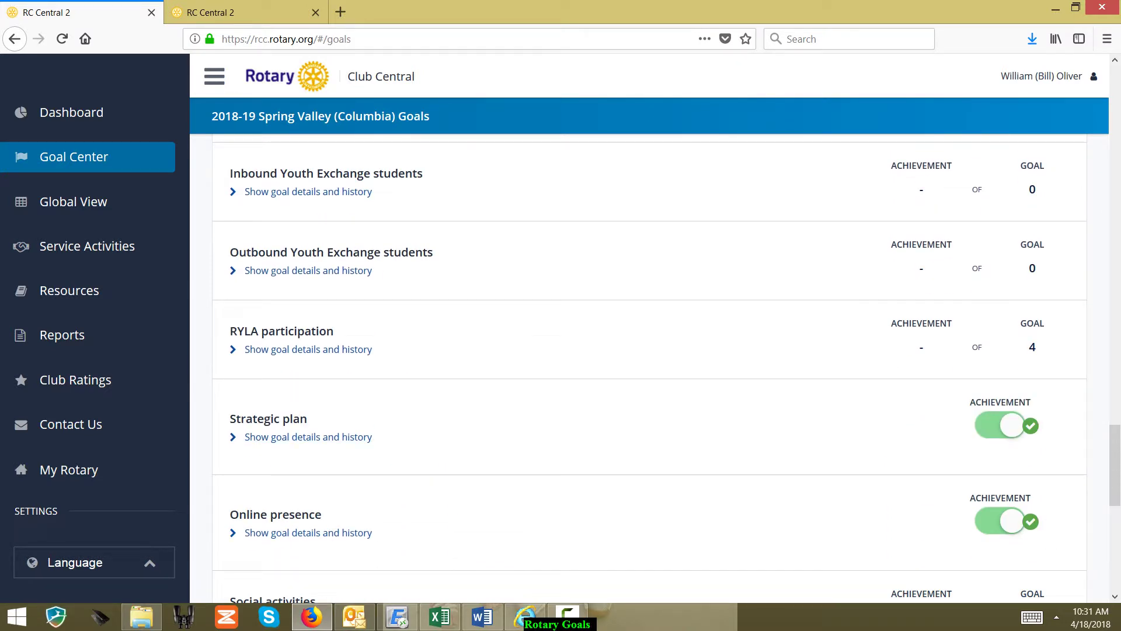
pyautogui.scroll(-1, 648, 351)
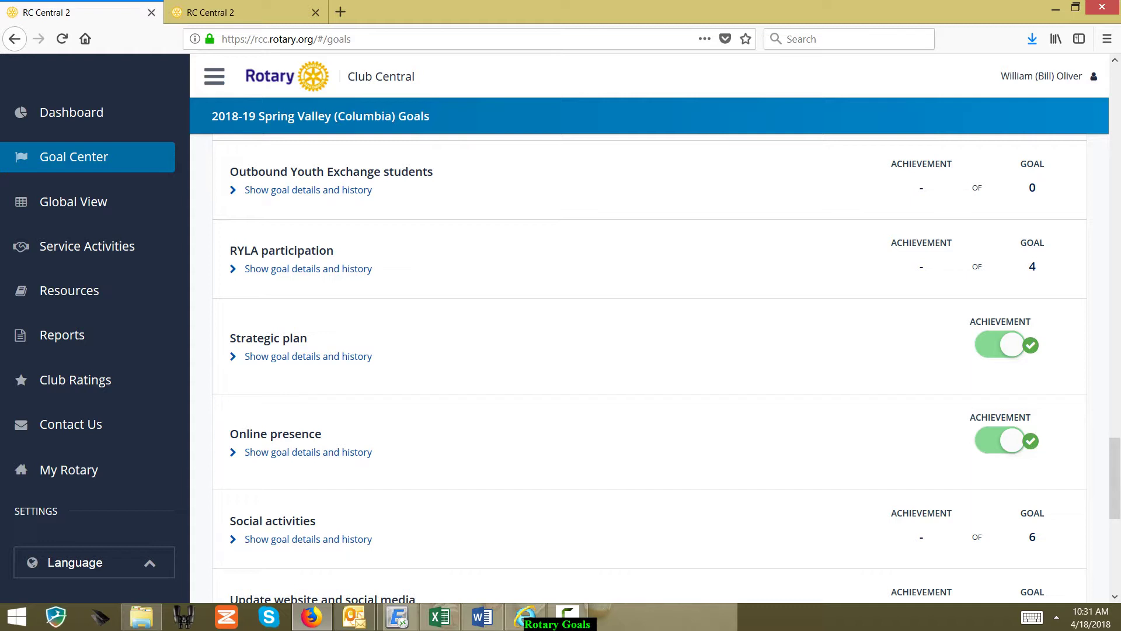
pyautogui.scroll(20, 648, 368)
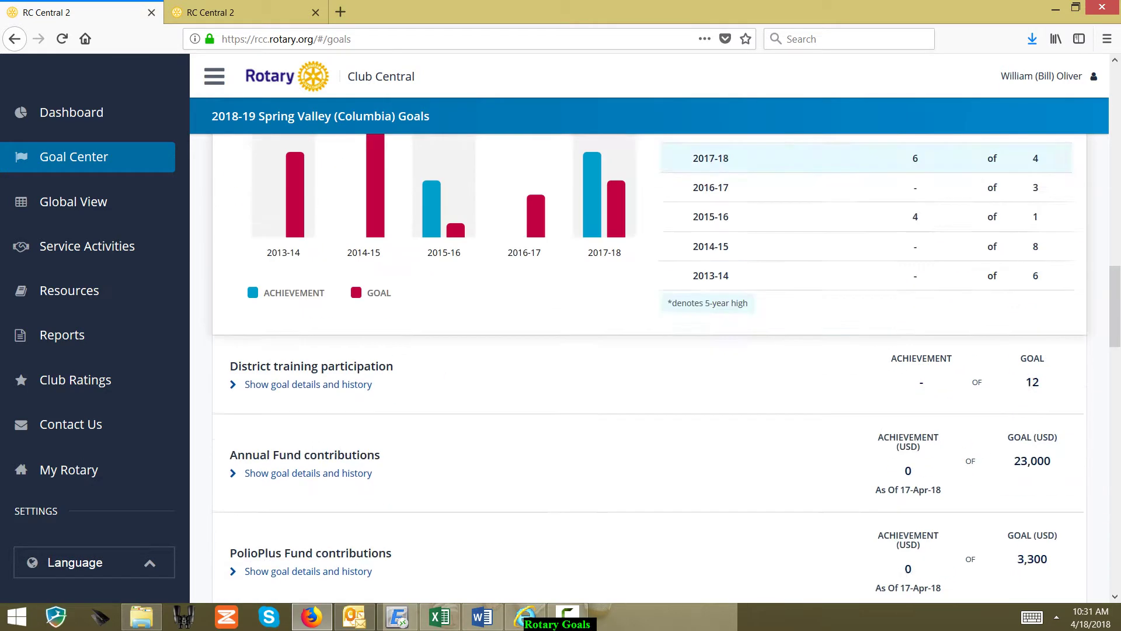
pyautogui.scroll(2, 648, 368)
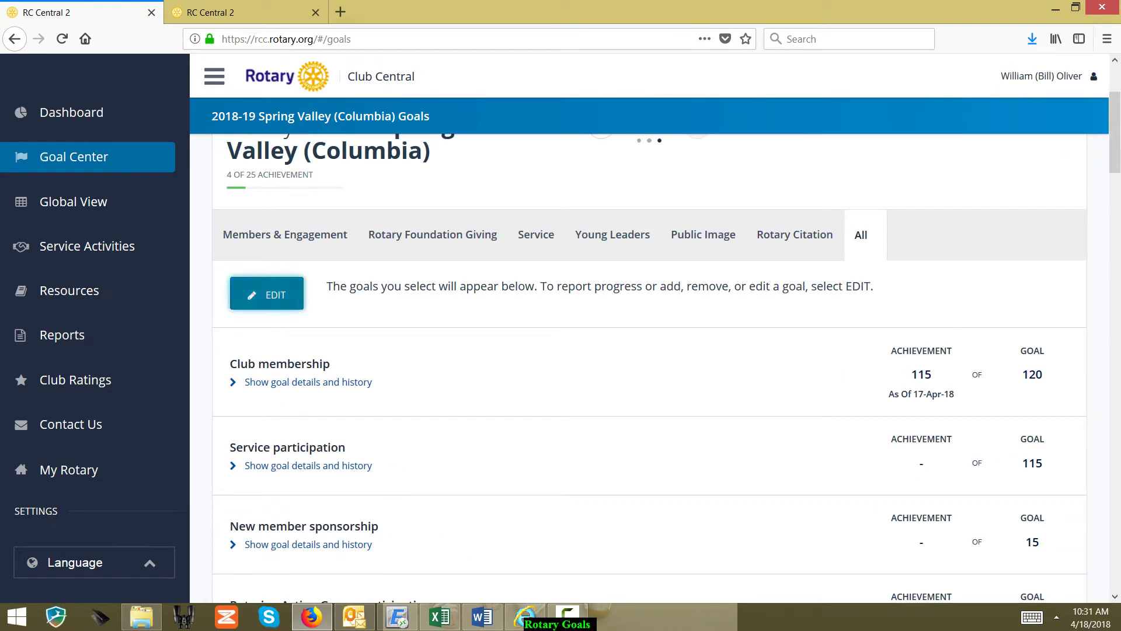
# Step: Enter edit mode and toggle Strategic plan to not achieved and back to achieved
pyautogui.click(266, 292)
pyautogui.scroll(-12, 648, 367)
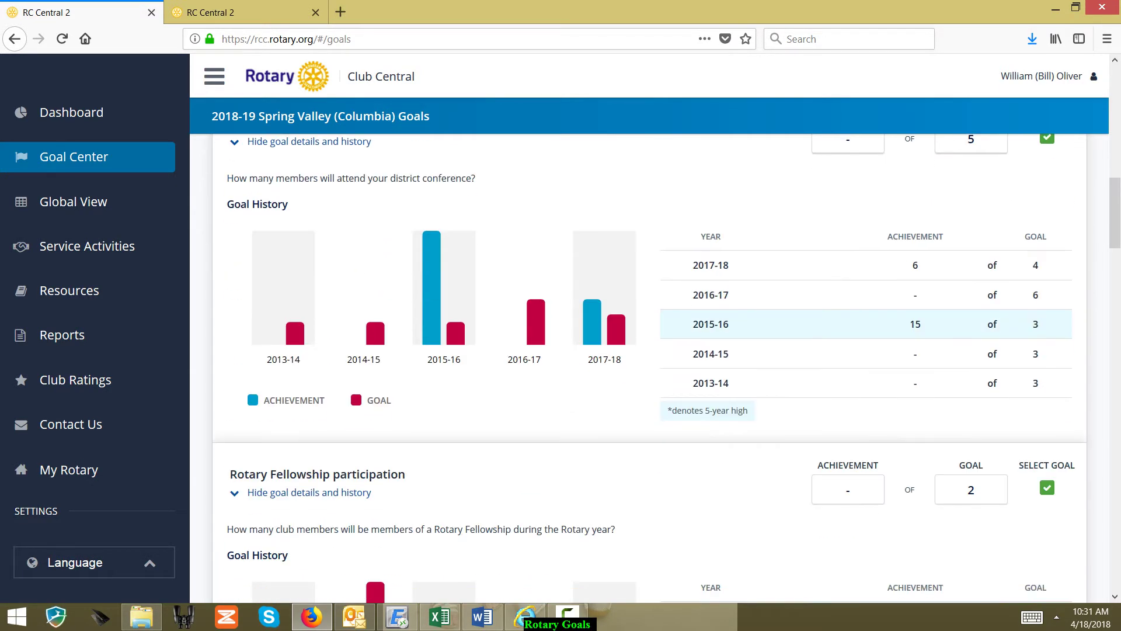
pyautogui.scroll(-15, 648, 368)
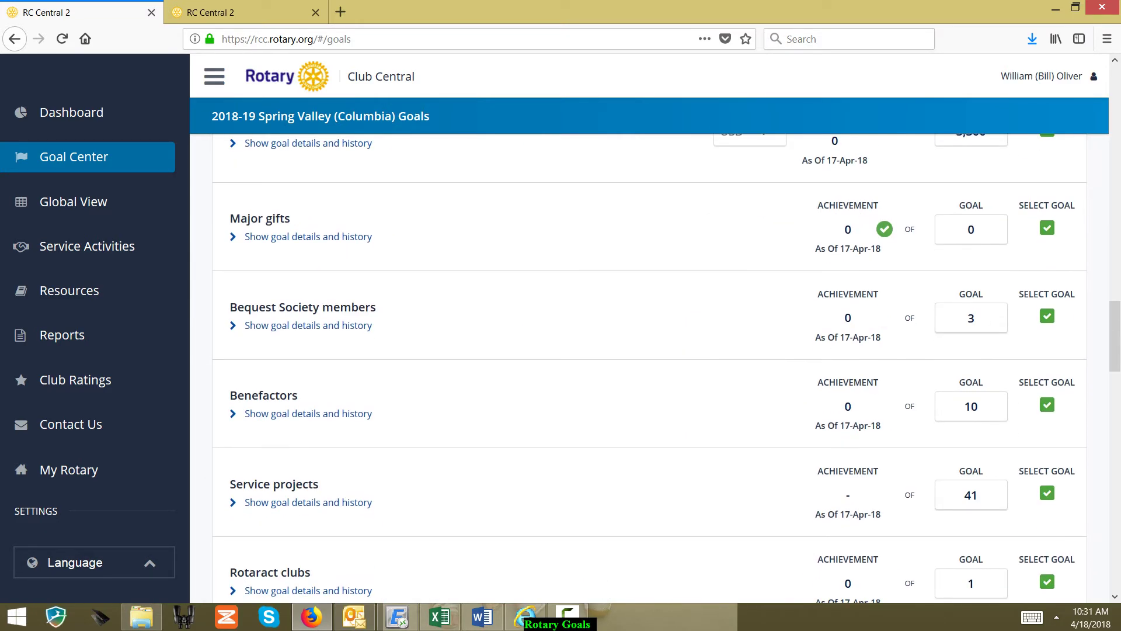
pyautogui.click(932, 433)
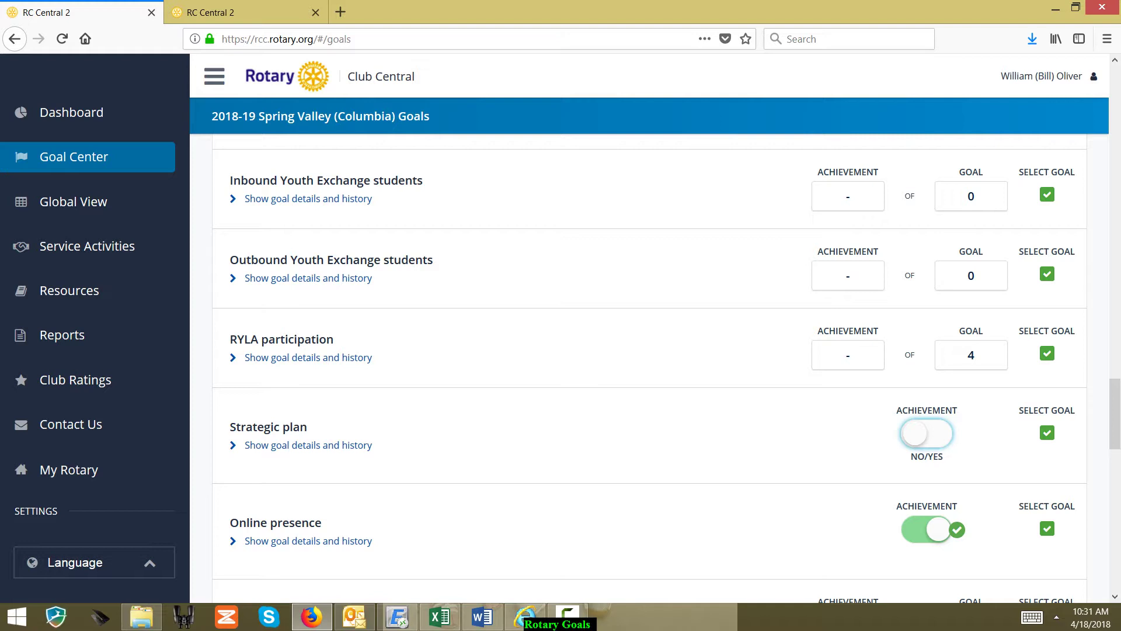
pyautogui.press('space')
pyautogui.scroll(-3, 648, 368)
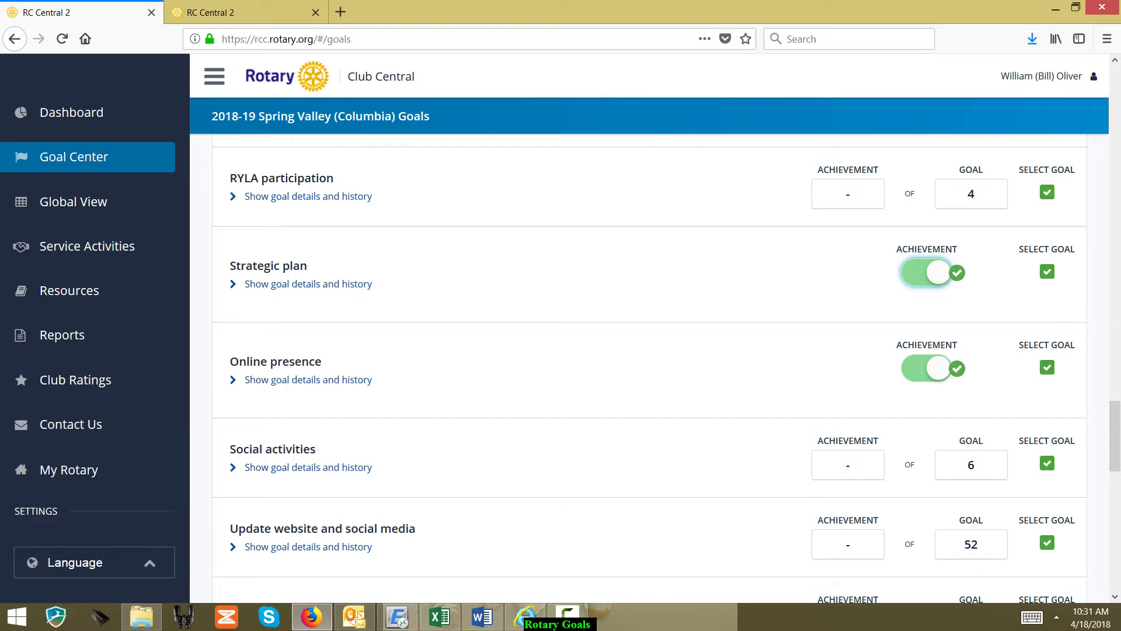
pyautogui.scroll(-4, 648, 367)
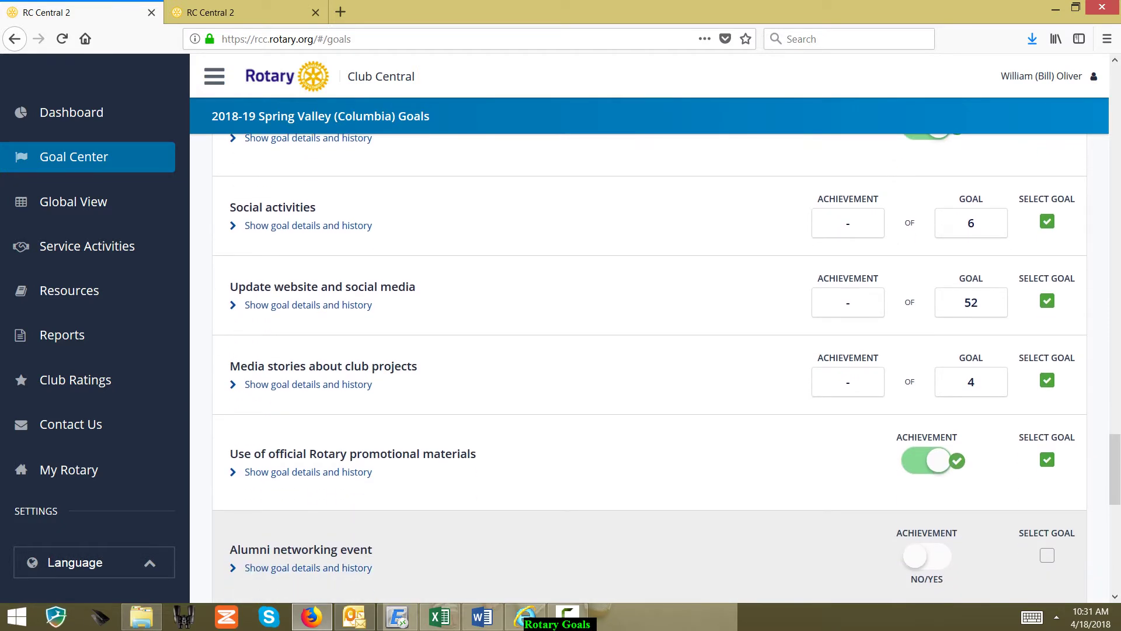
pyautogui.scroll(-3, 648, 367)
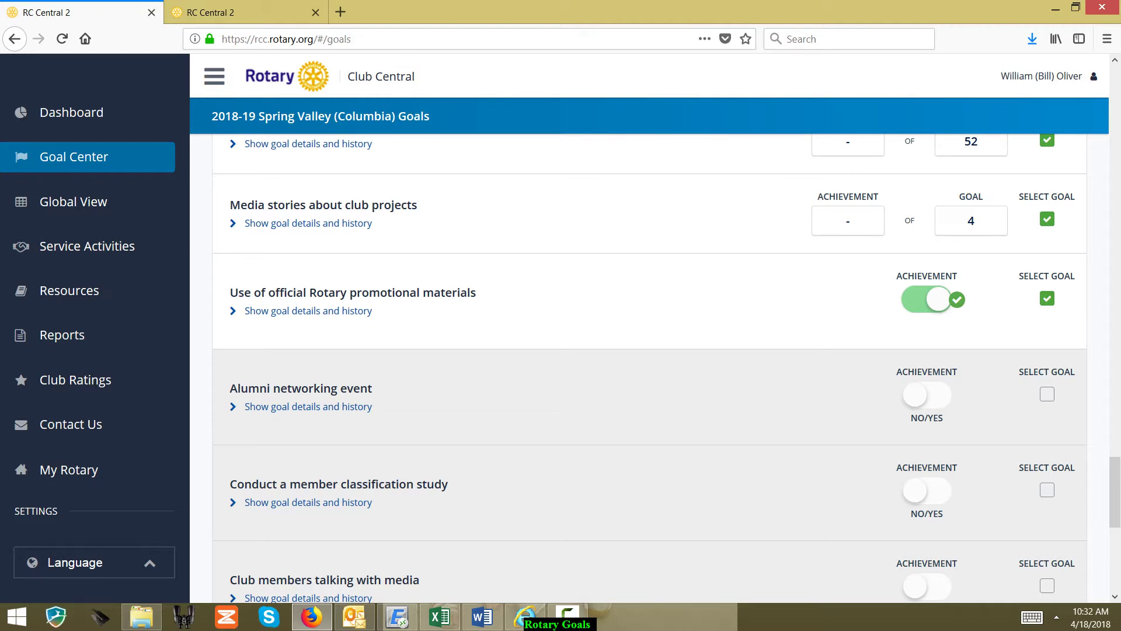
# Step: Tick Alumni networking event as a selected goal, then untick it again
pyautogui.click(1047, 394)
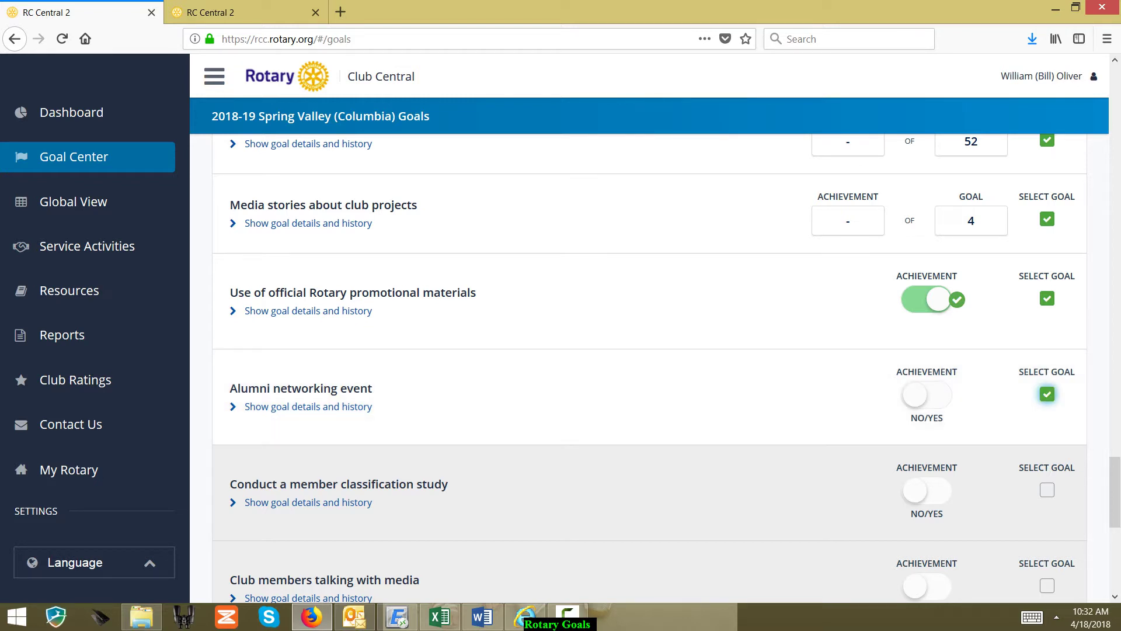
pyautogui.scroll(-3, 648, 368)
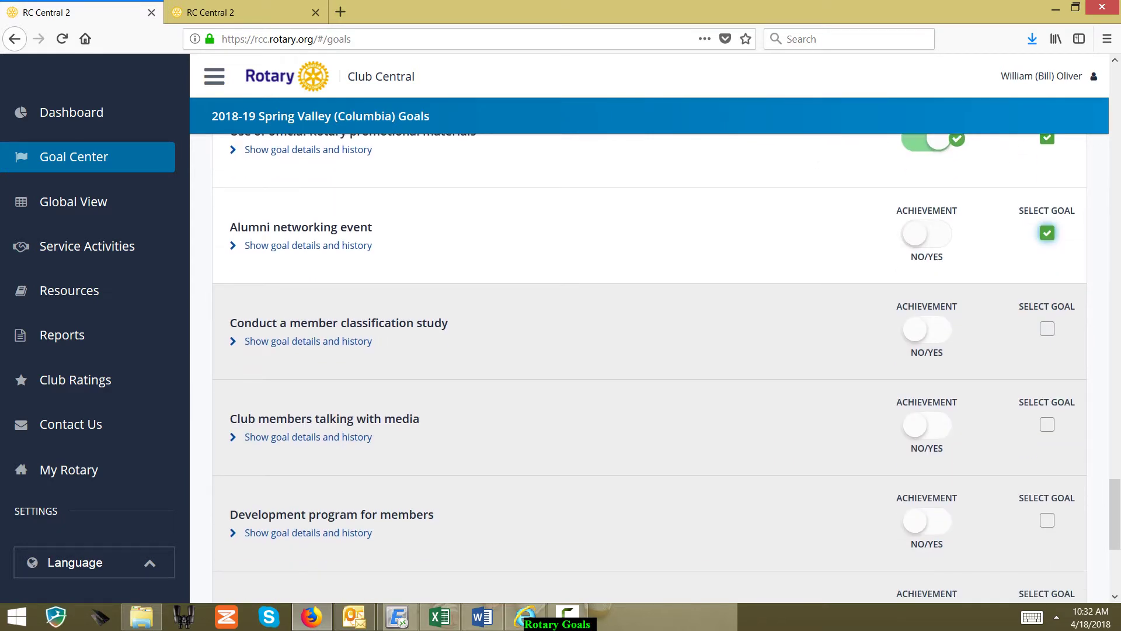
pyautogui.scroll(-2, 648, 368)
pyautogui.scroll(2, 648, 368)
pyautogui.scroll(2, 648, 368)
pyautogui.scroll(-4, 648, 368)
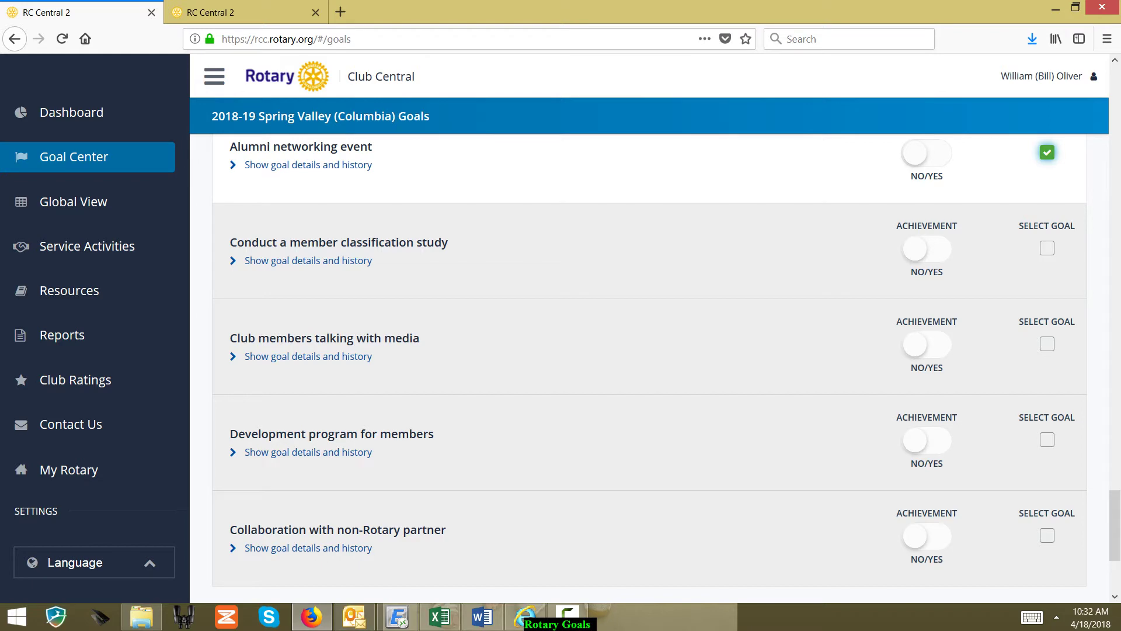
pyautogui.scroll(3, 648, 368)
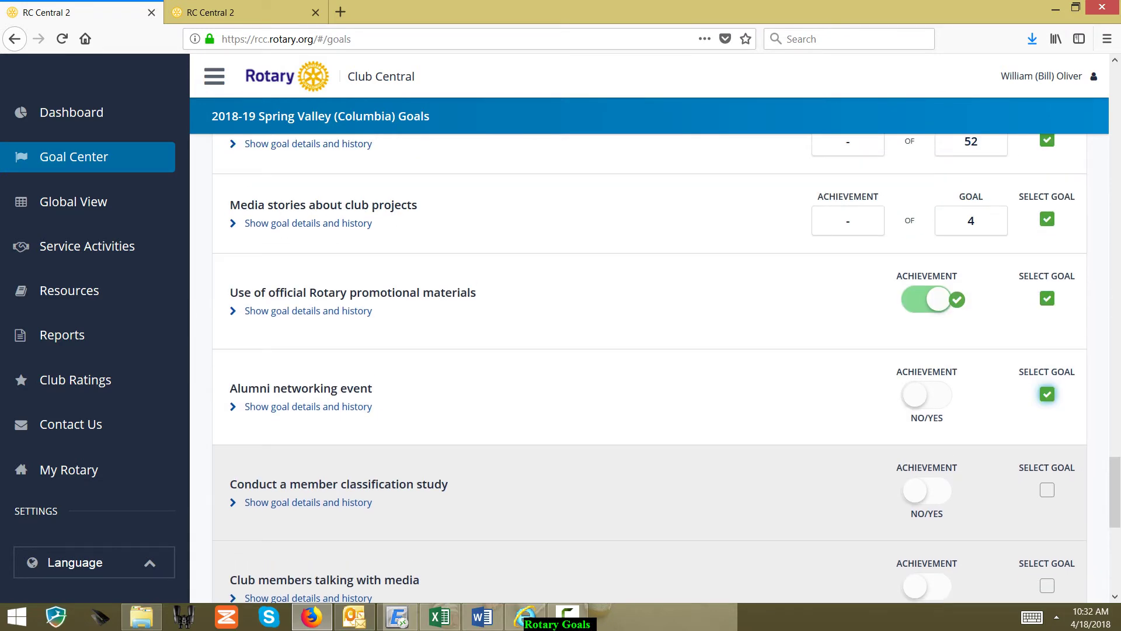
pyautogui.press('space')
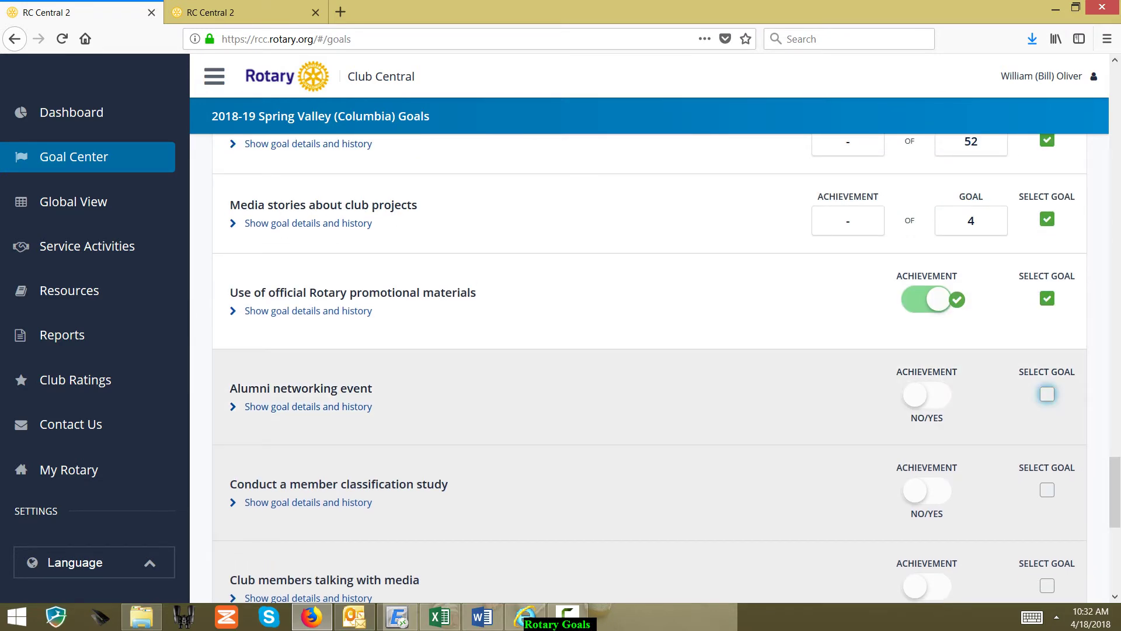
pyautogui.scroll(15, 648, 368)
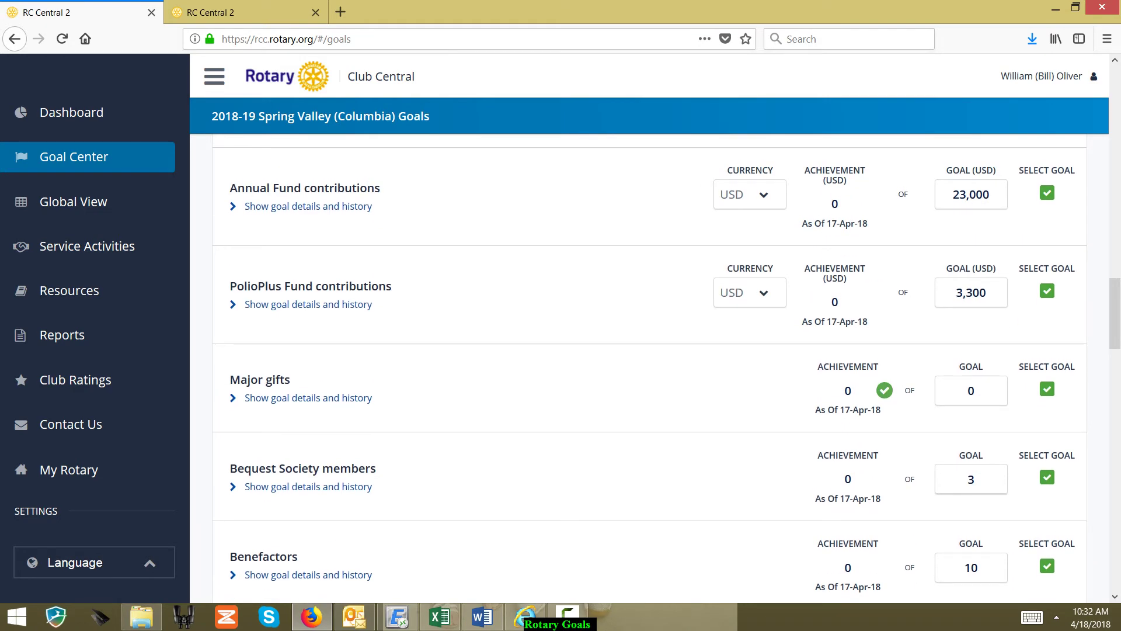
pyautogui.scroll(20, 648, 367)
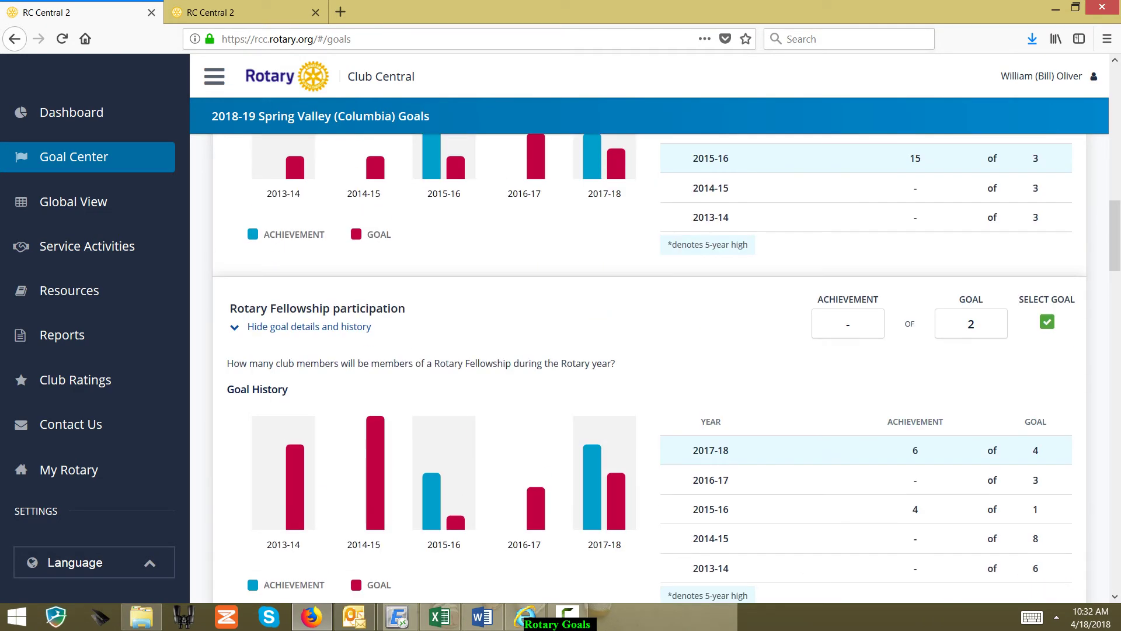